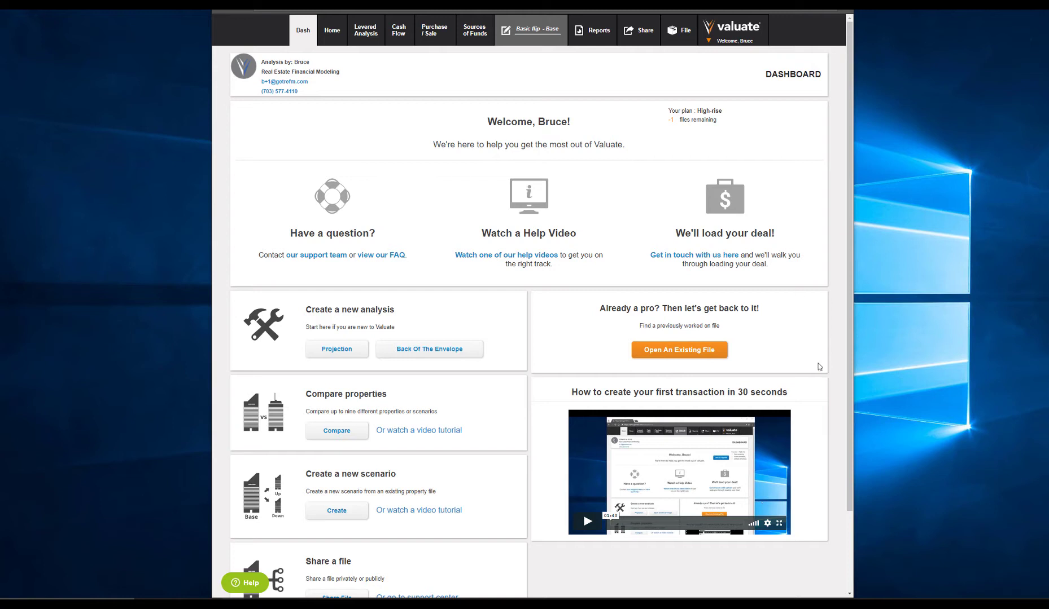
# Step: Start a new file for 122 75th St, Base scenario, with 20,000 RSF and a $5,000,000 price
pyautogui.click(685, 33)
pyautogui.moveTo(689, 79)
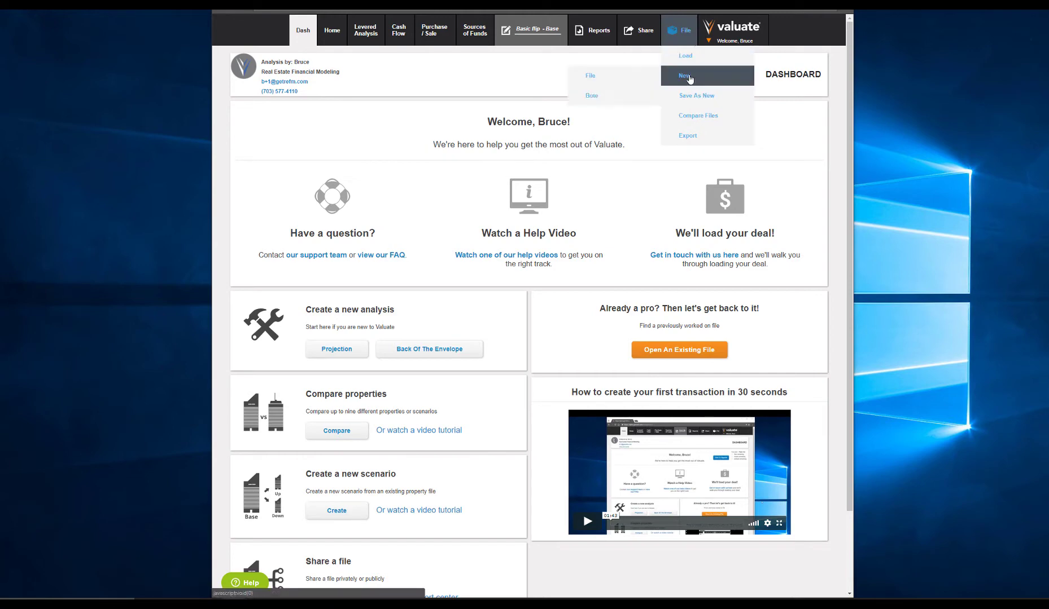
pyautogui.click(592, 76)
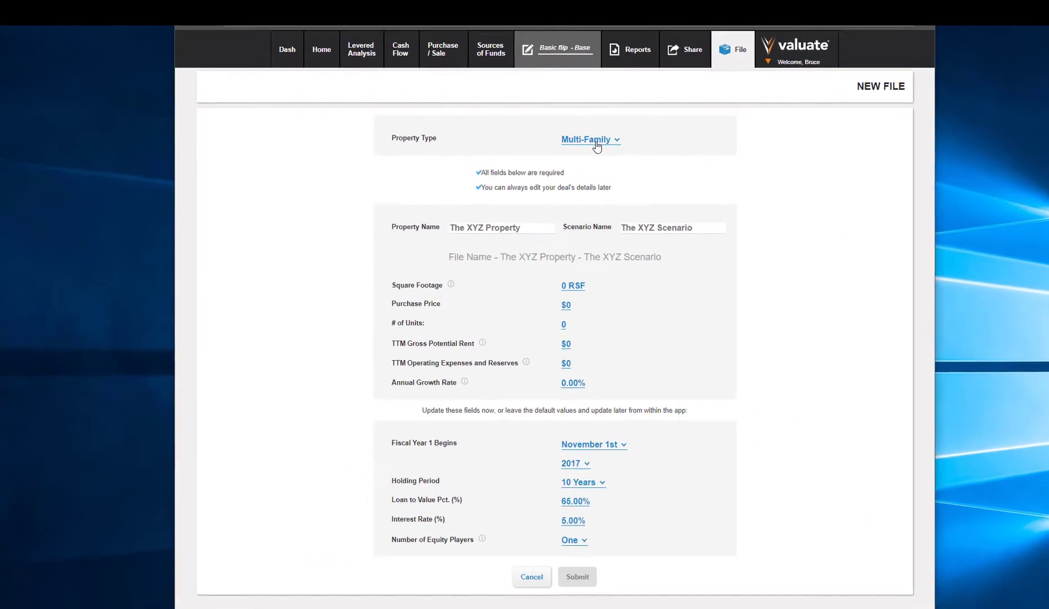
pyautogui.click(530, 234)
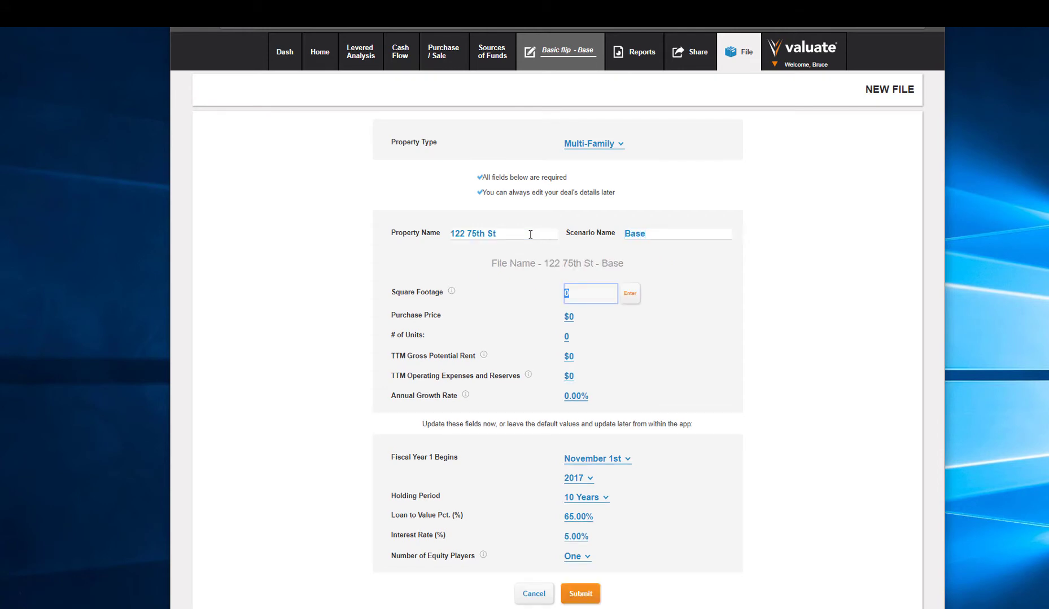
pyautogui.write('20000')
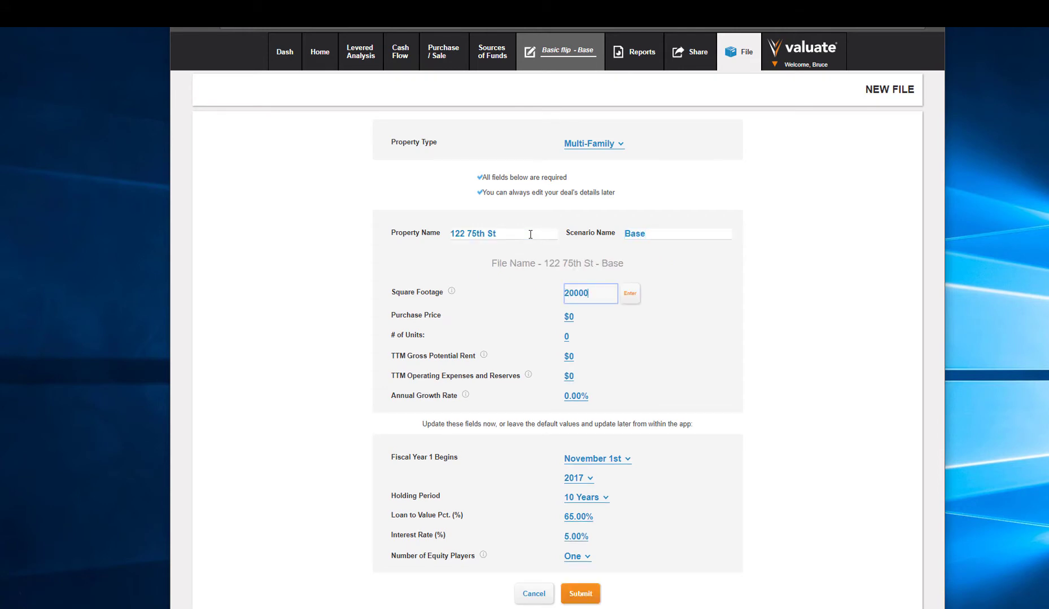
pyautogui.press('Tab')
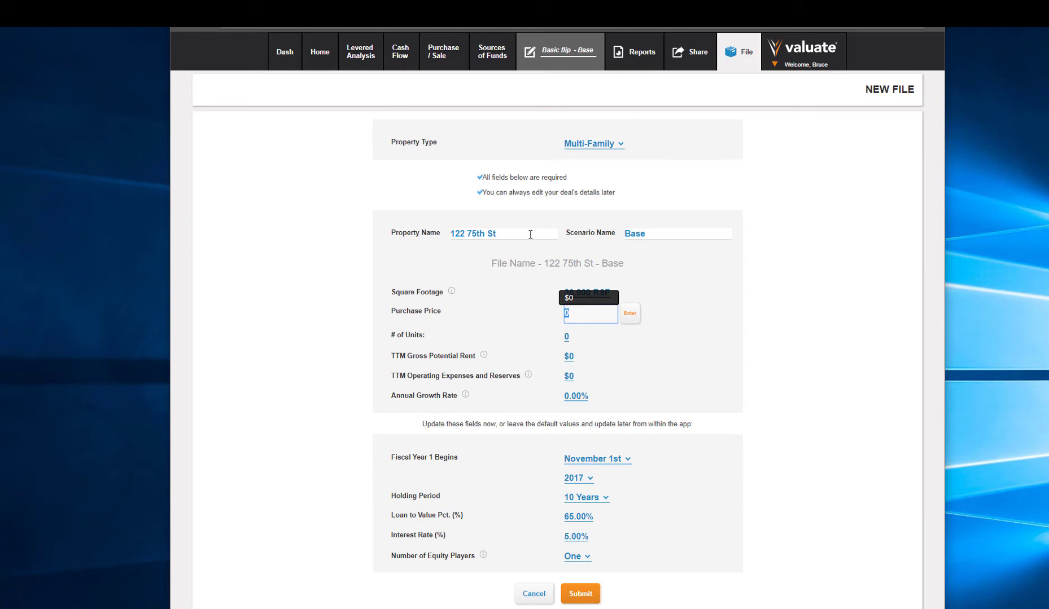
pyautogui.write('5000000')
pyautogui.press('Tab')
# Step: Enter 20 units, $250,000 operating expenses and 3.00% annual growth, then submit the file
pyautogui.write('20')
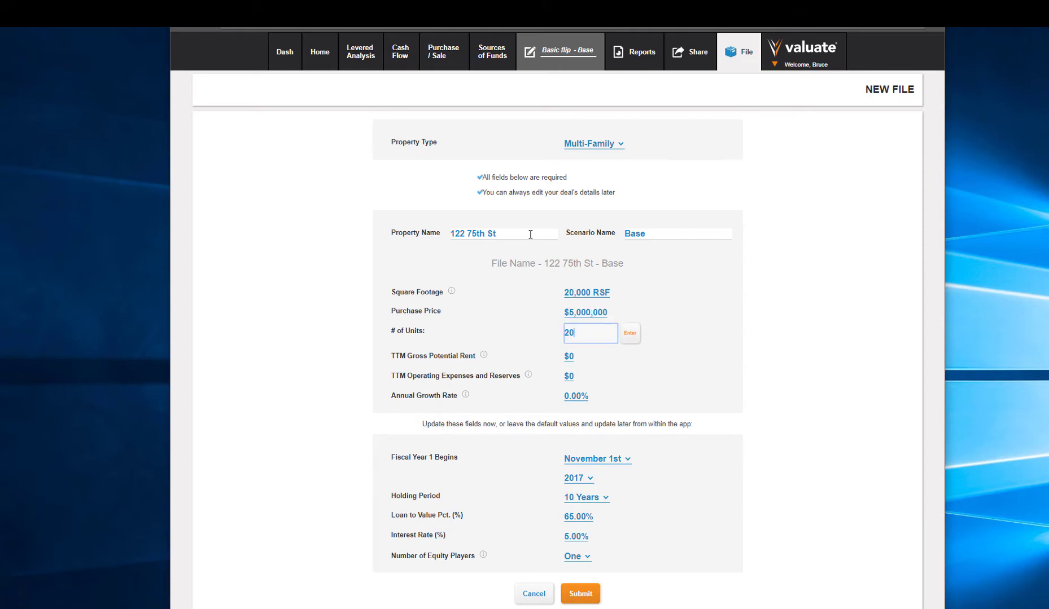
pyautogui.press('Tab')
pyautogui.hotkey('shift', 'Tab')
pyautogui.write('2')
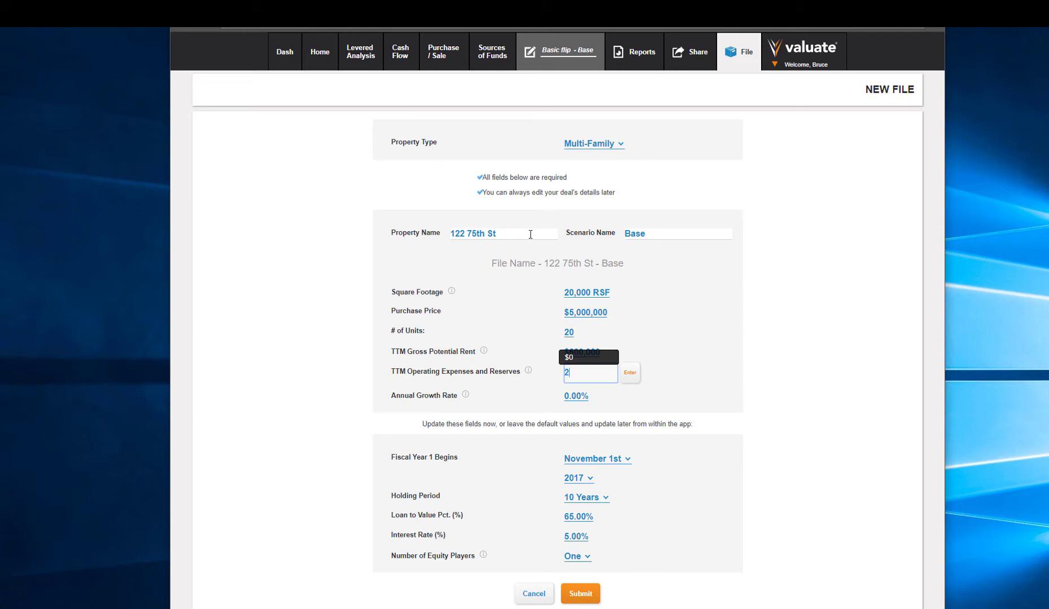
pyautogui.write('50,00000')
pyautogui.press('Tab')
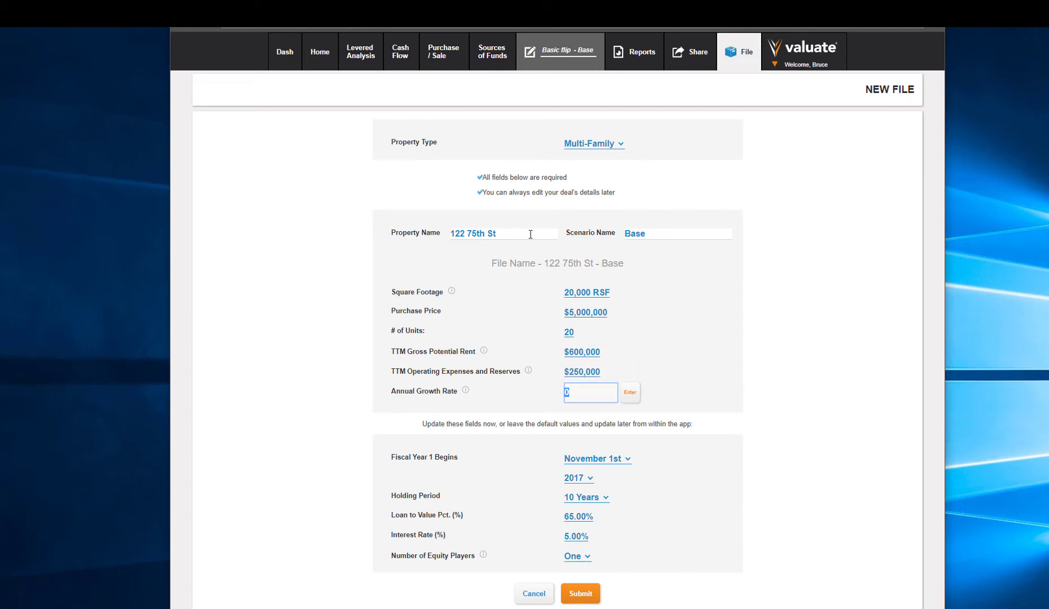
pyautogui.write('3')
pyautogui.press('Return')
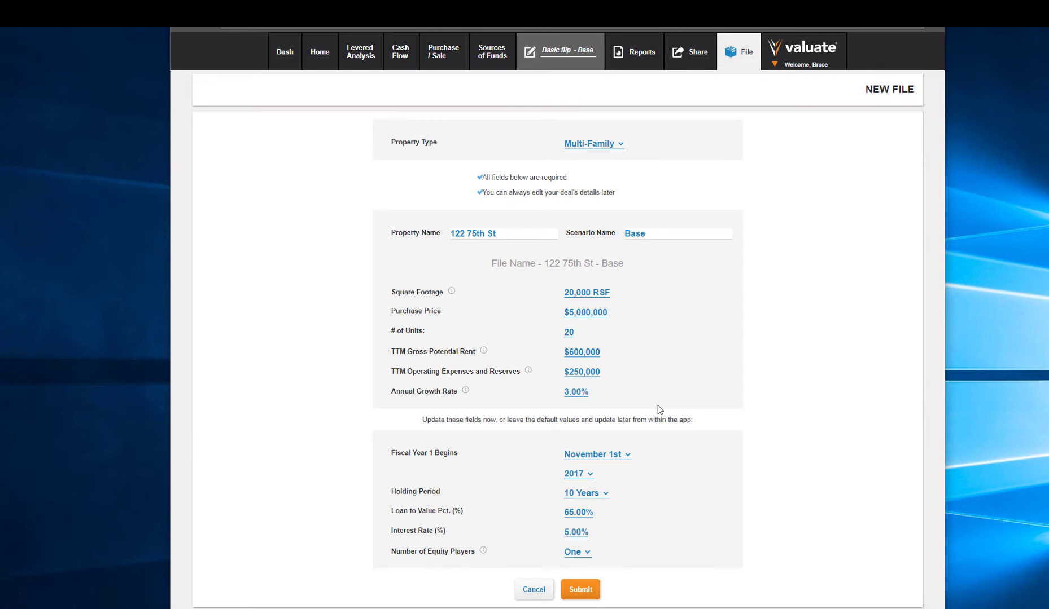
pyautogui.click(582, 593)
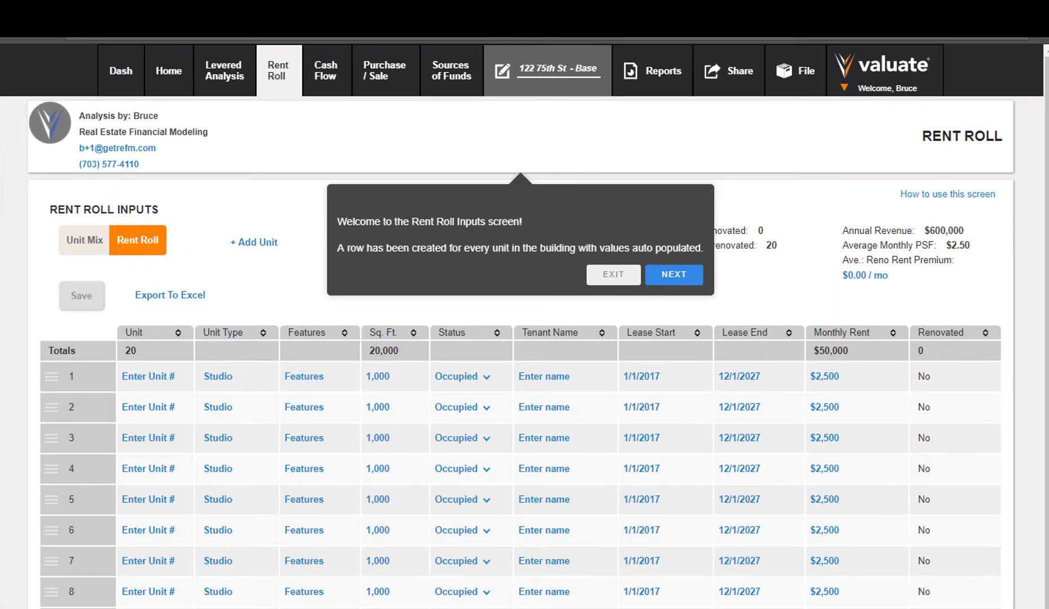
# Step: Dismiss the welcome tip and review the 20 studio units at $2,500 in the rent roll
pyautogui.click(621, 276)
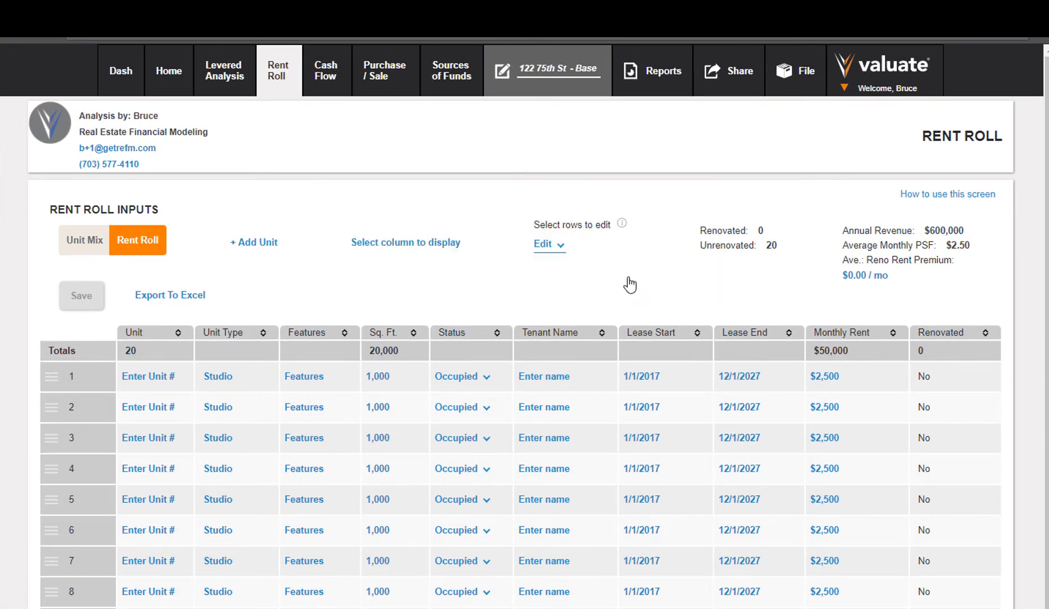
pyautogui.scroll(-1, 1043, 426)
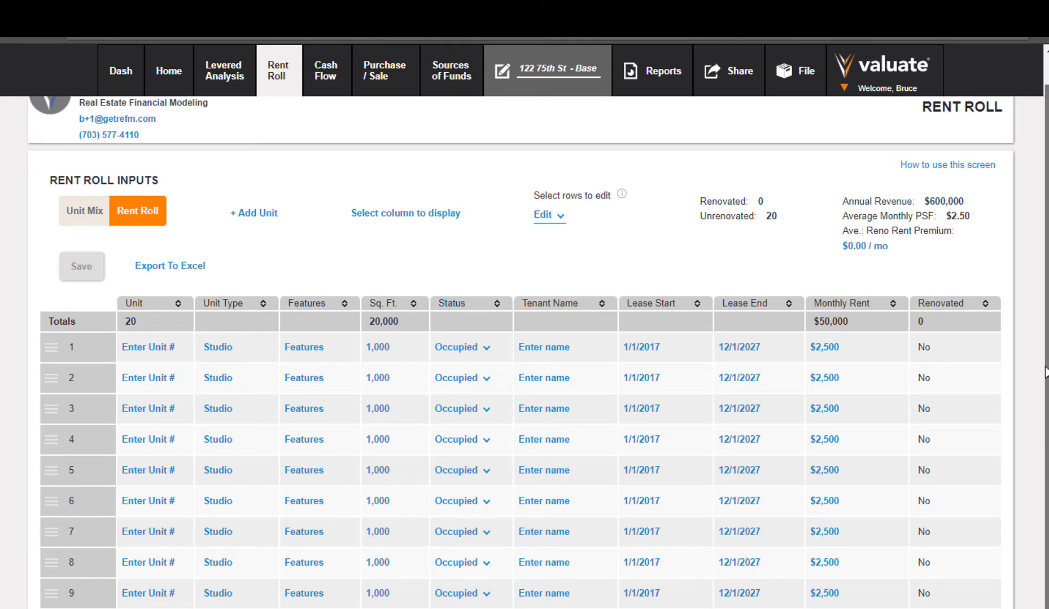
pyautogui.scroll(1, 1044, 372)
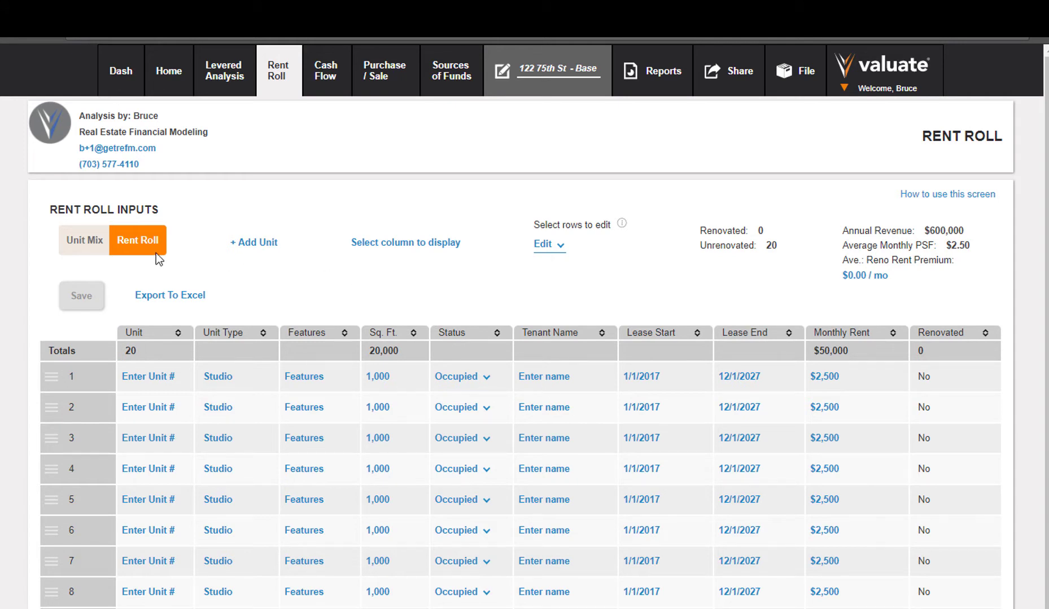
# Step: In Unit Mix, add a 1 Bd / 1 Ba type and give it and the Studios 10 units each
pyautogui.click(86, 243)
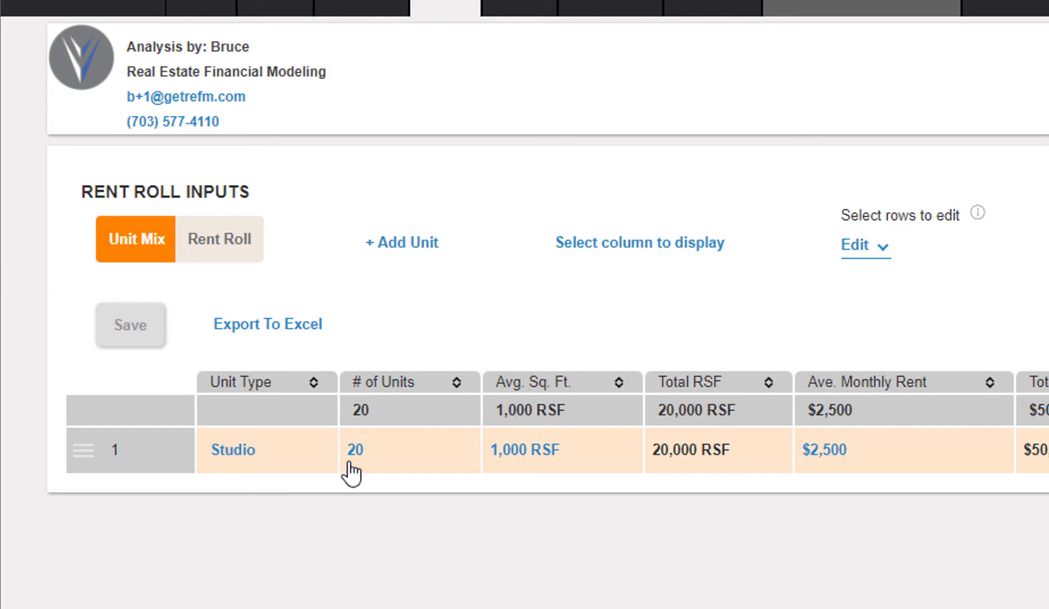
pyautogui.click(410, 247)
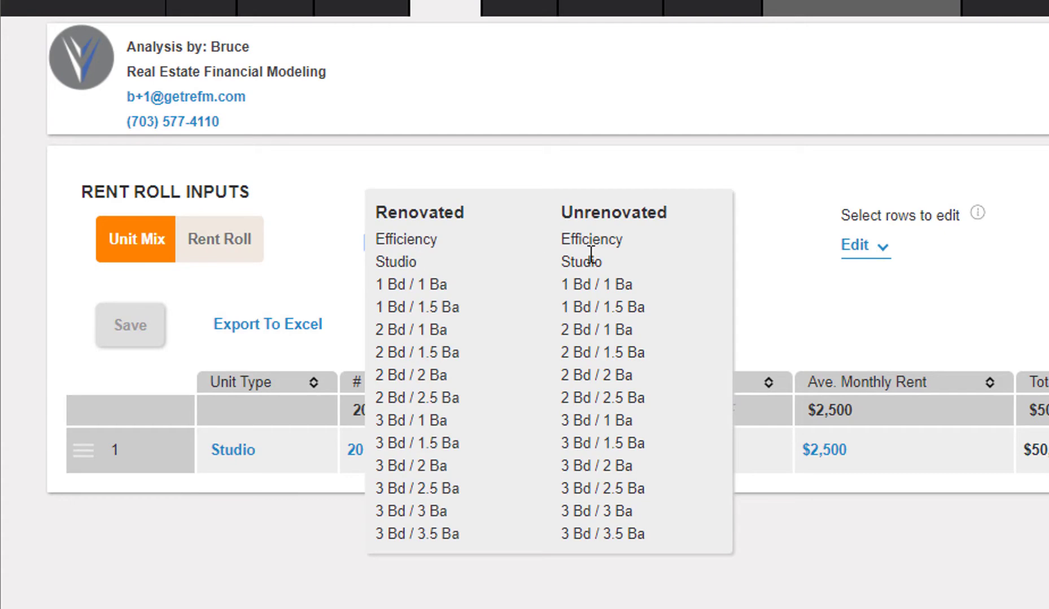
pyautogui.click(628, 285)
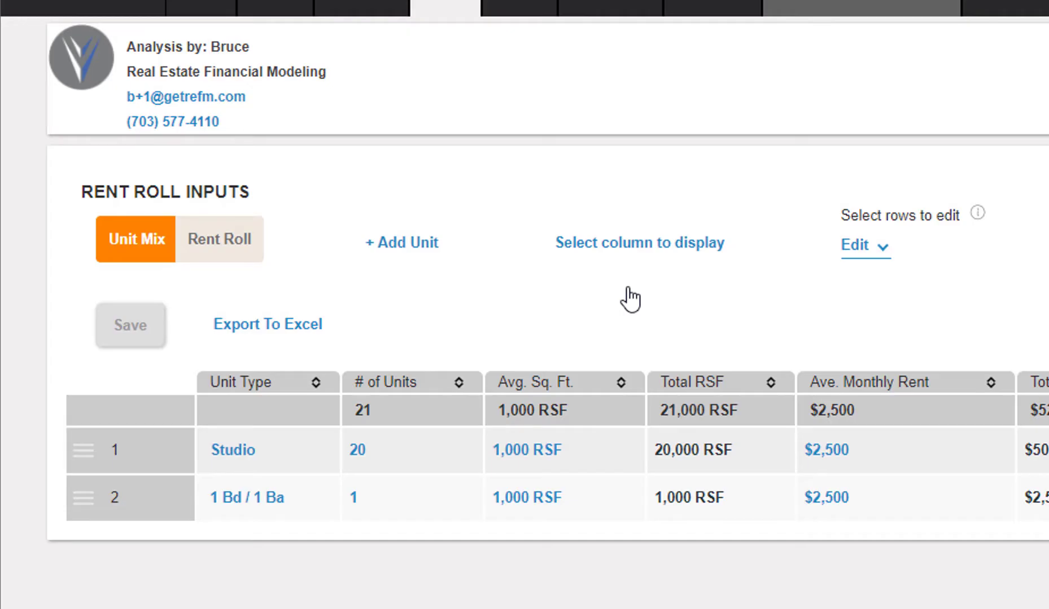
pyautogui.click(364, 456)
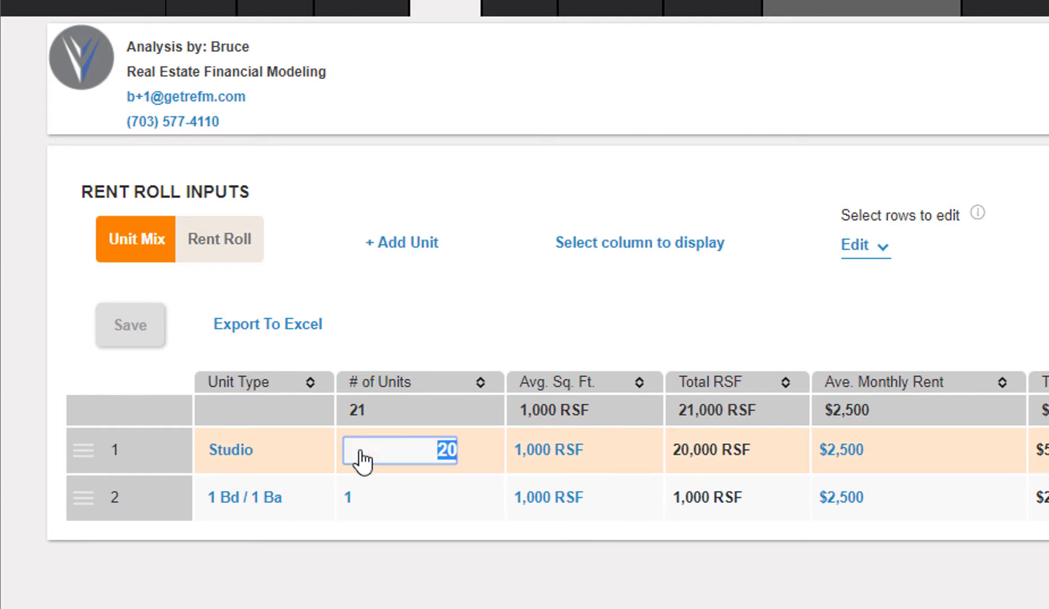
pyautogui.write('10')
pyautogui.press('Return')
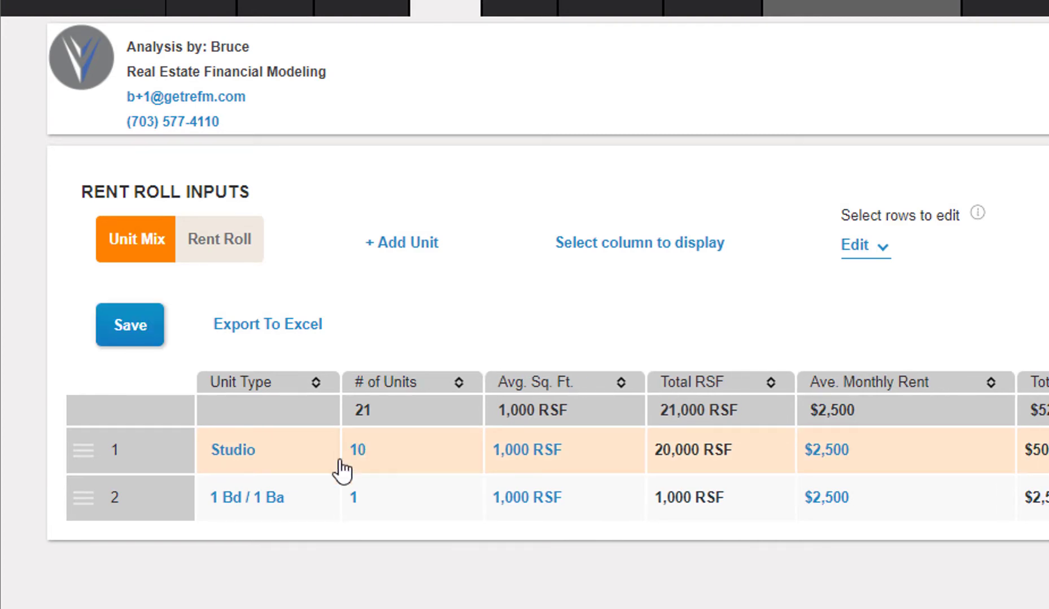
pyautogui.click(357, 505)
pyautogui.write('10')
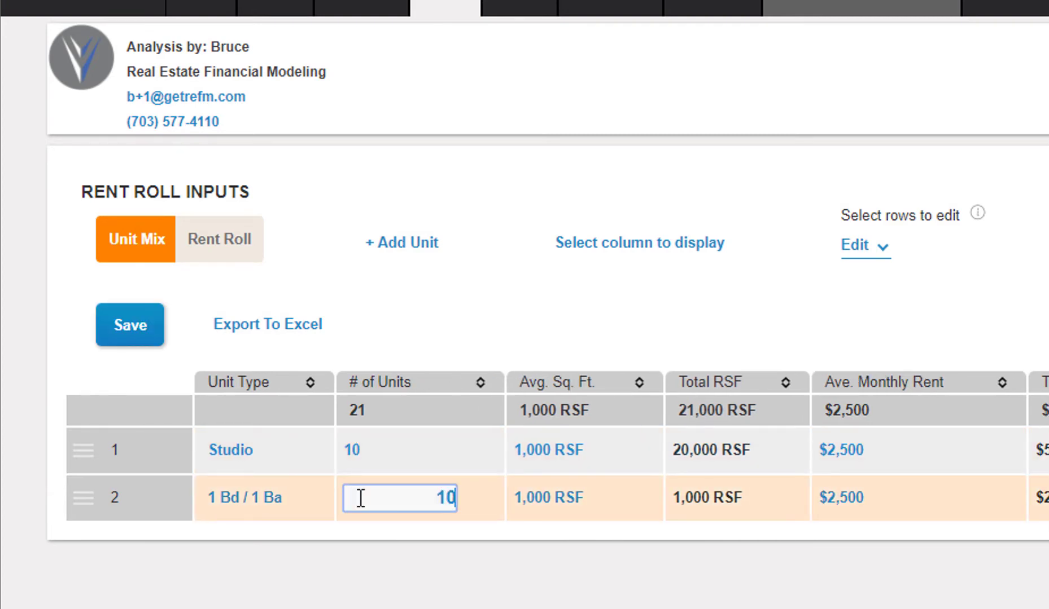
pyautogui.press('Return')
# Step: Give Studios 800 RSF and $2,000 rent, 1 Bd / 1 Ba $3,000 rent, and save
pyautogui.click(530, 469)
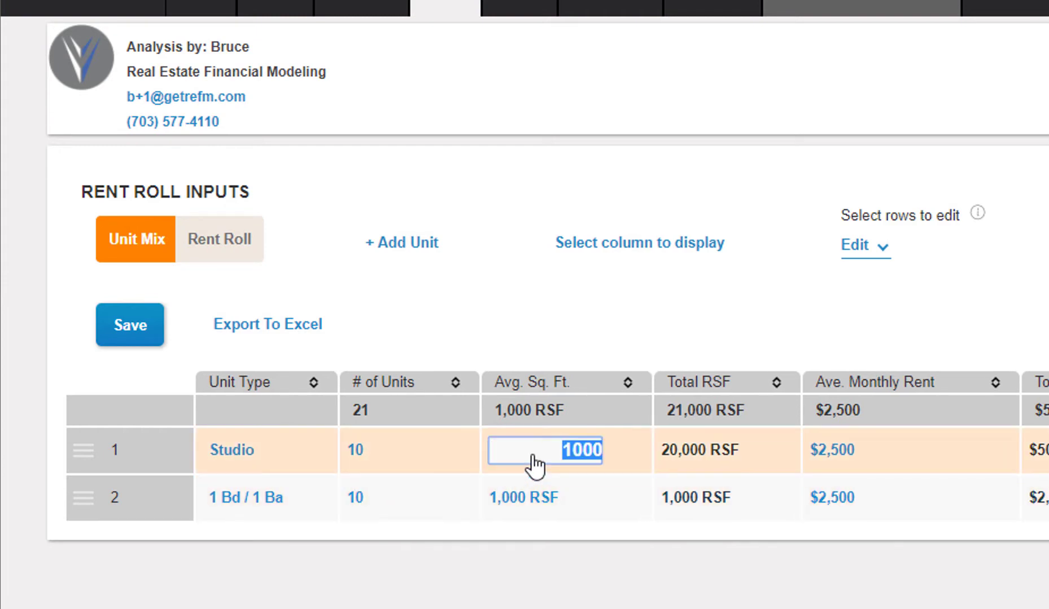
pyautogui.write('800')
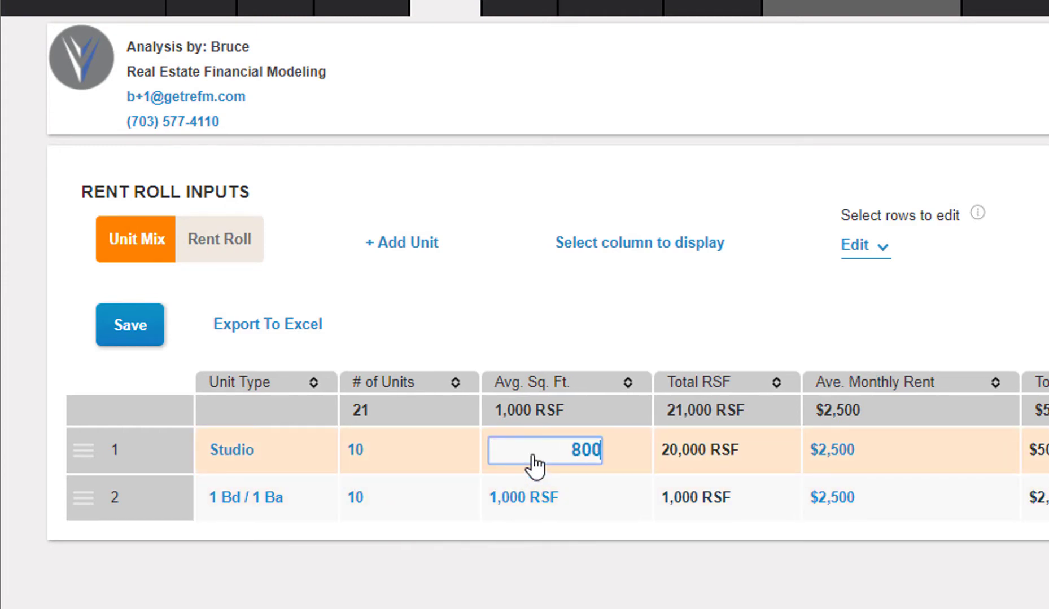
pyautogui.press('Return')
pyautogui.click(812, 467)
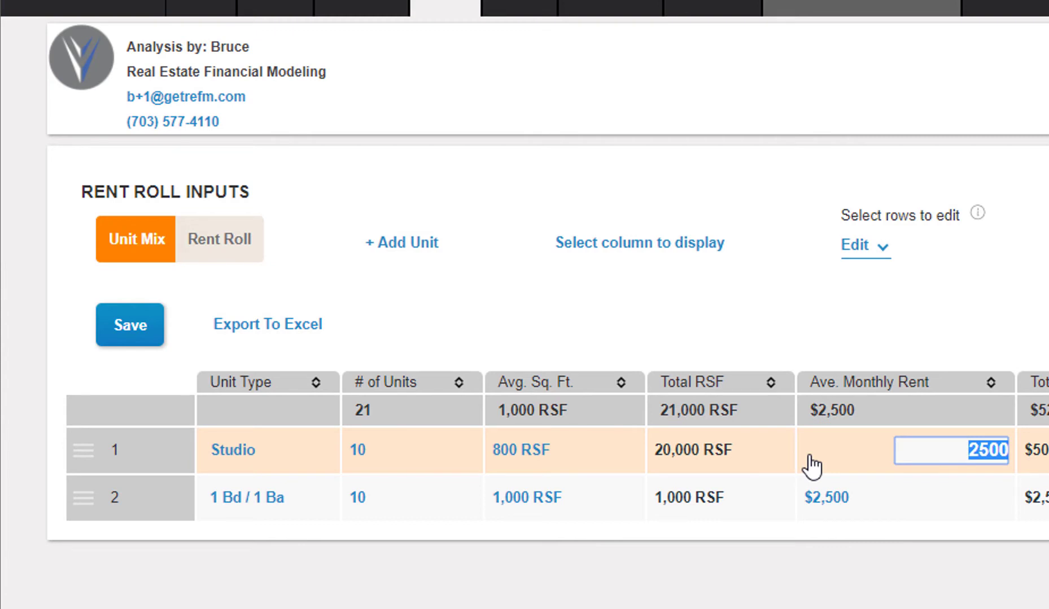
pyautogui.write('2000')
pyautogui.click(829, 513)
pyautogui.write('3000')
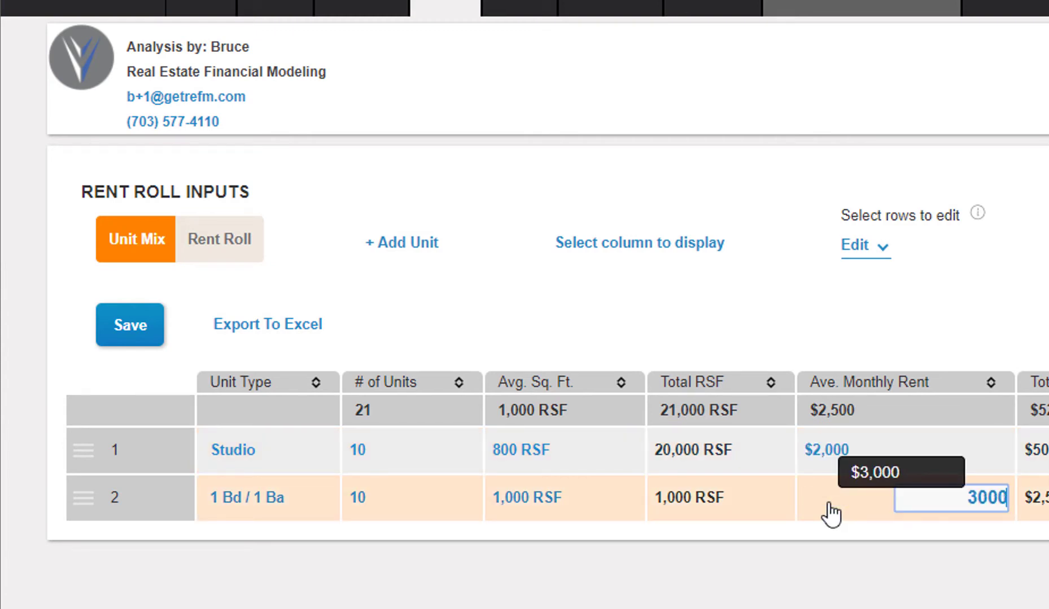
pyautogui.press('Return')
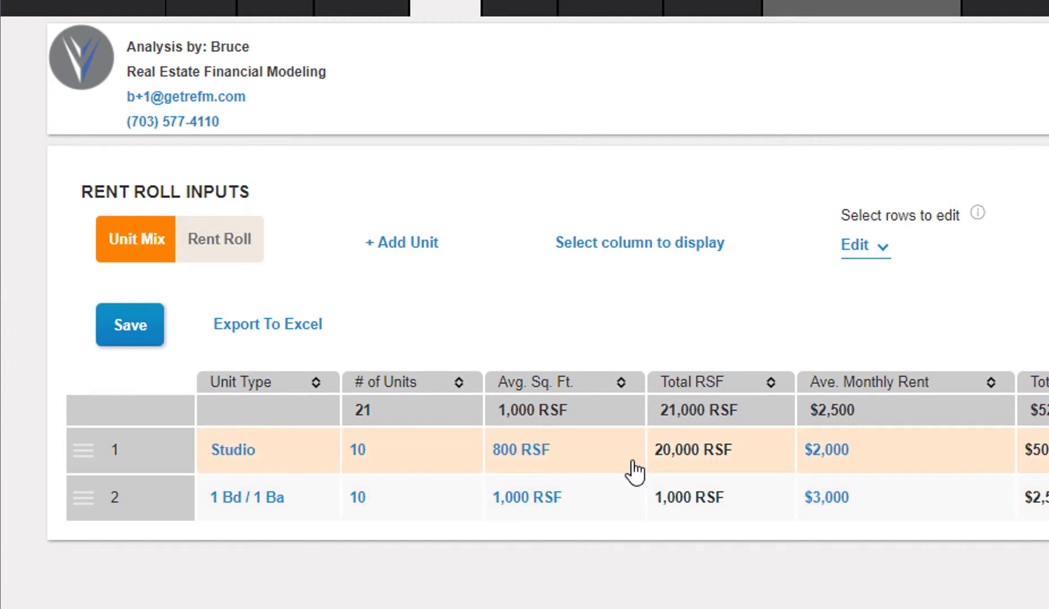
pyautogui.click(126, 321)
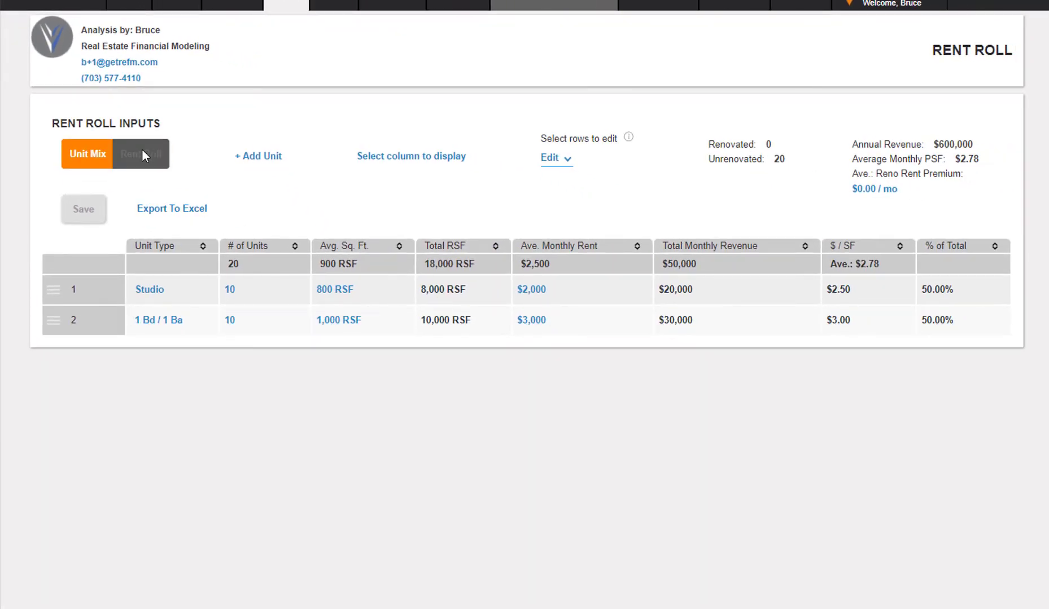
# Step: Back on the full rent roll, set the average renovation rent premium to $250.00 / mo
pyautogui.click(142, 154)
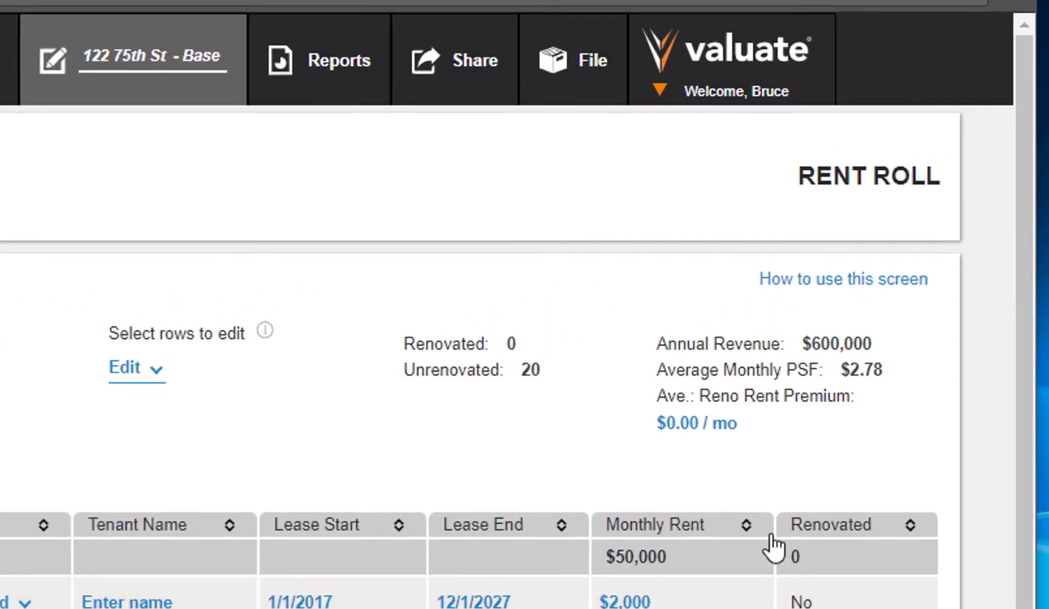
pyautogui.click(675, 423)
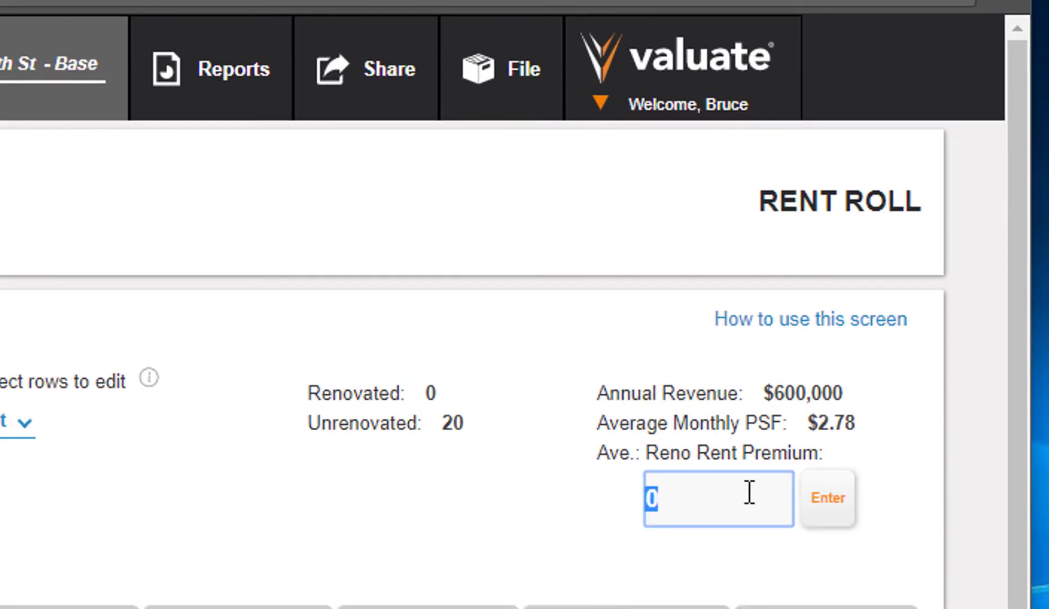
pyautogui.write('250')
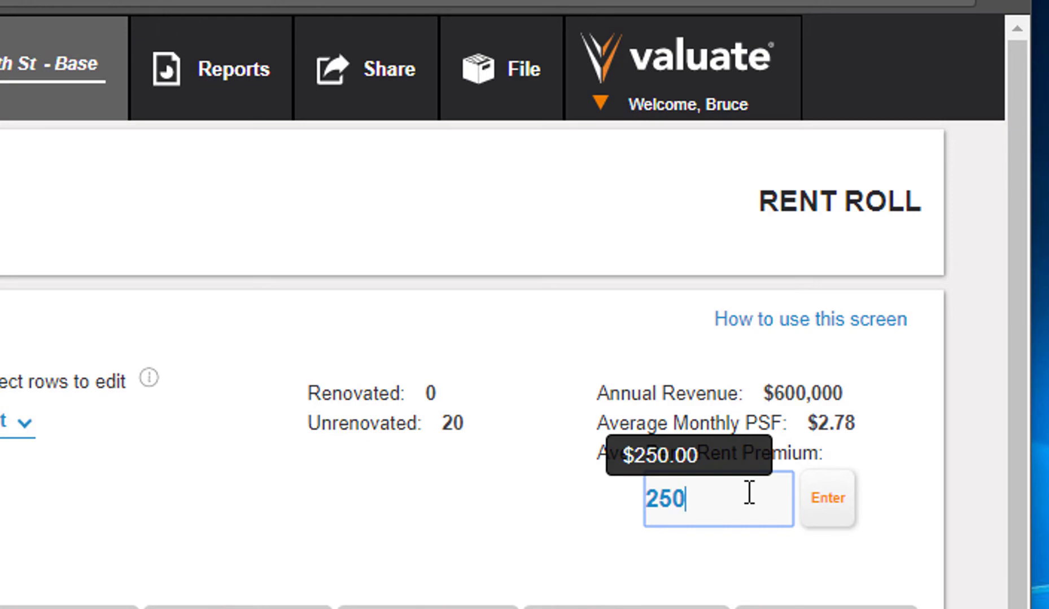
pyautogui.press('Return')
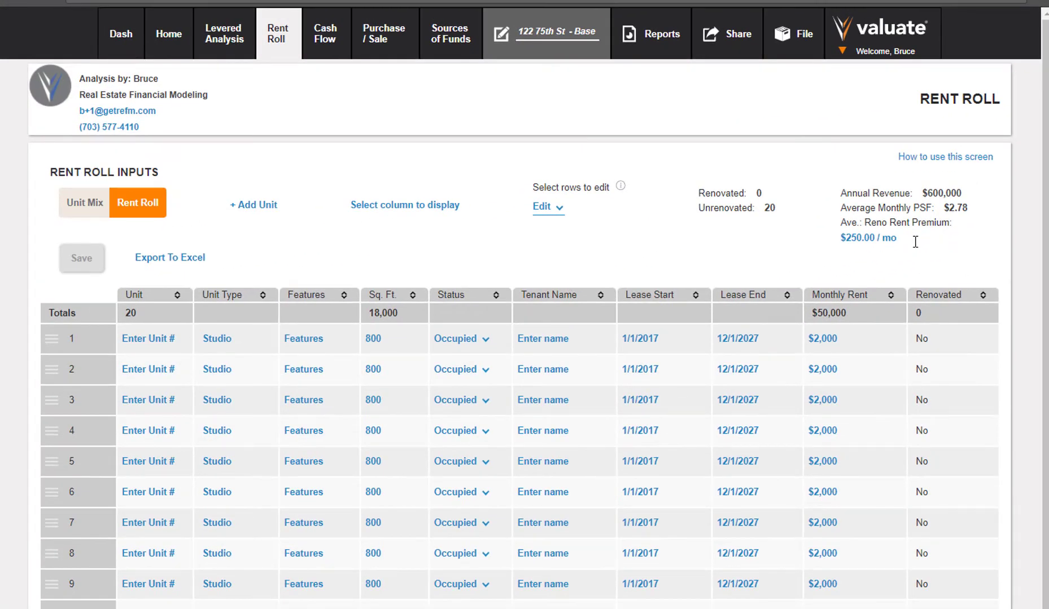
# Step: On Cash Flow, set renovation duration 13 months, average duration 3 months, re-marketing 1 month
pyautogui.click(338, 54)
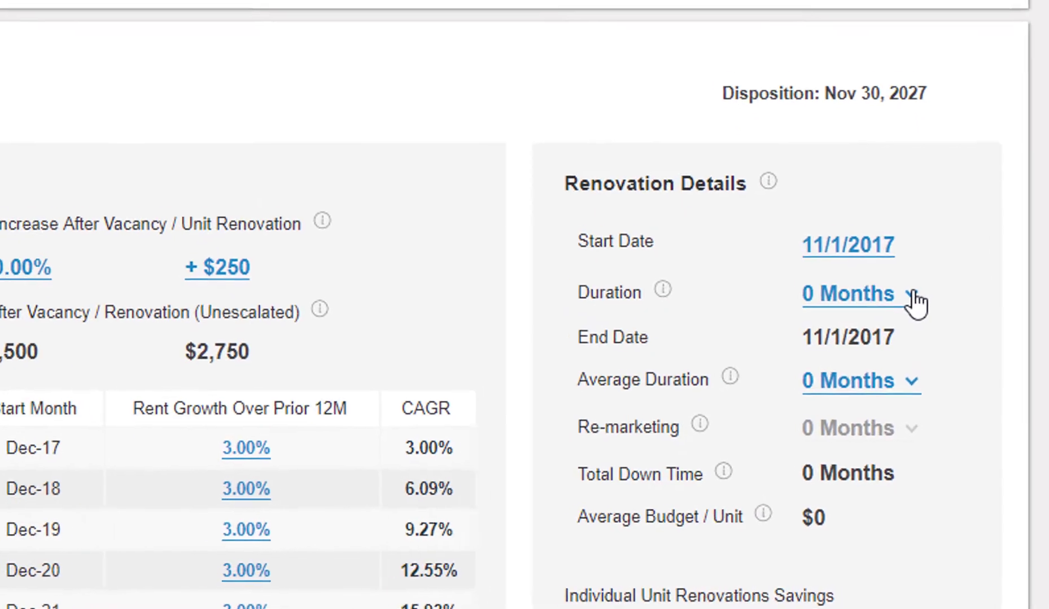
pyautogui.click(914, 299)
pyautogui.scroll(-2, 948, 468)
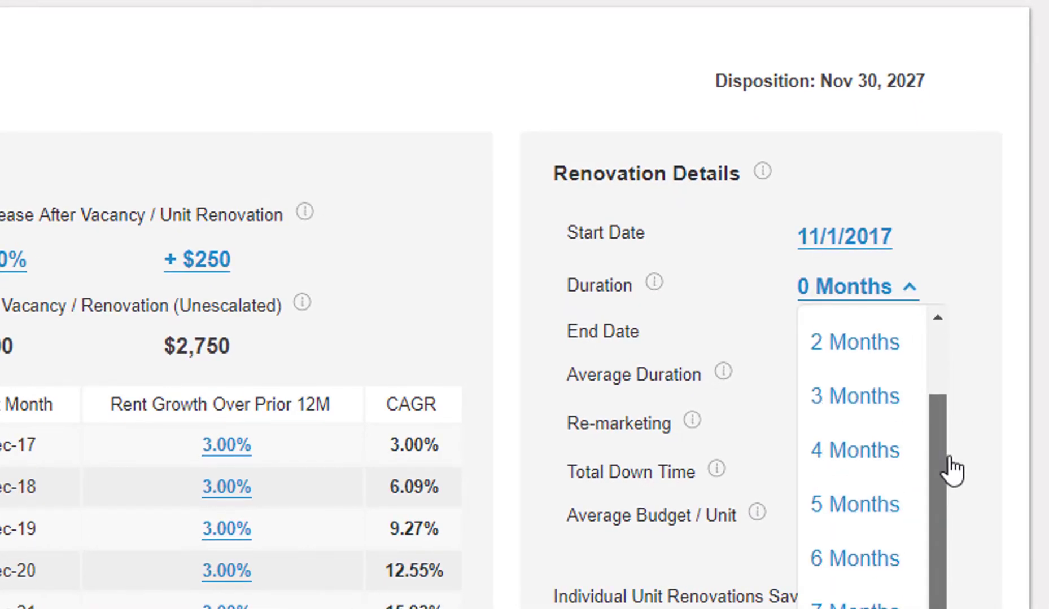
pyautogui.click(855, 507)
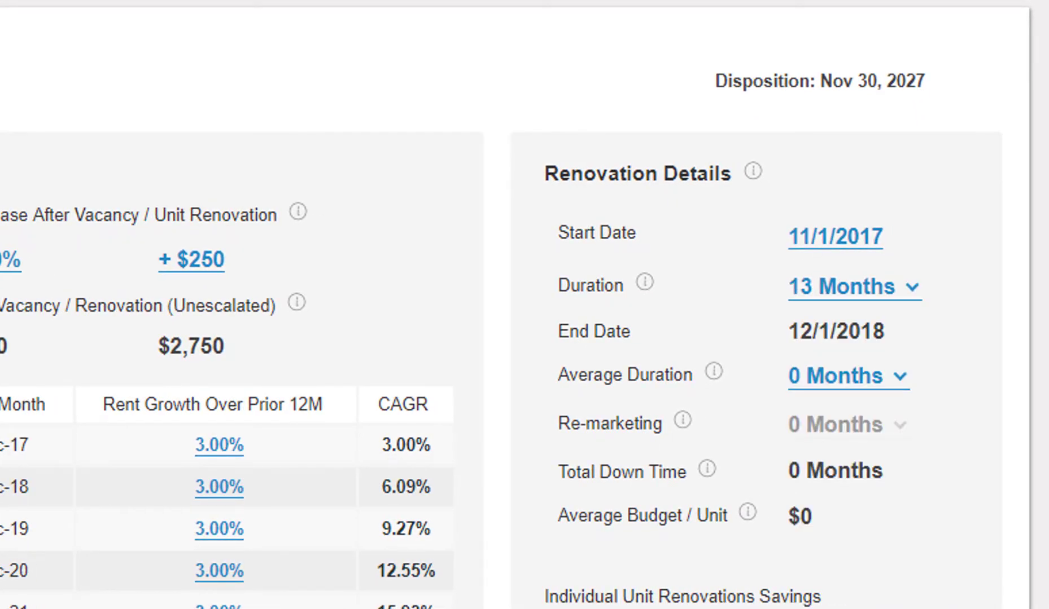
pyautogui.click(898, 378)
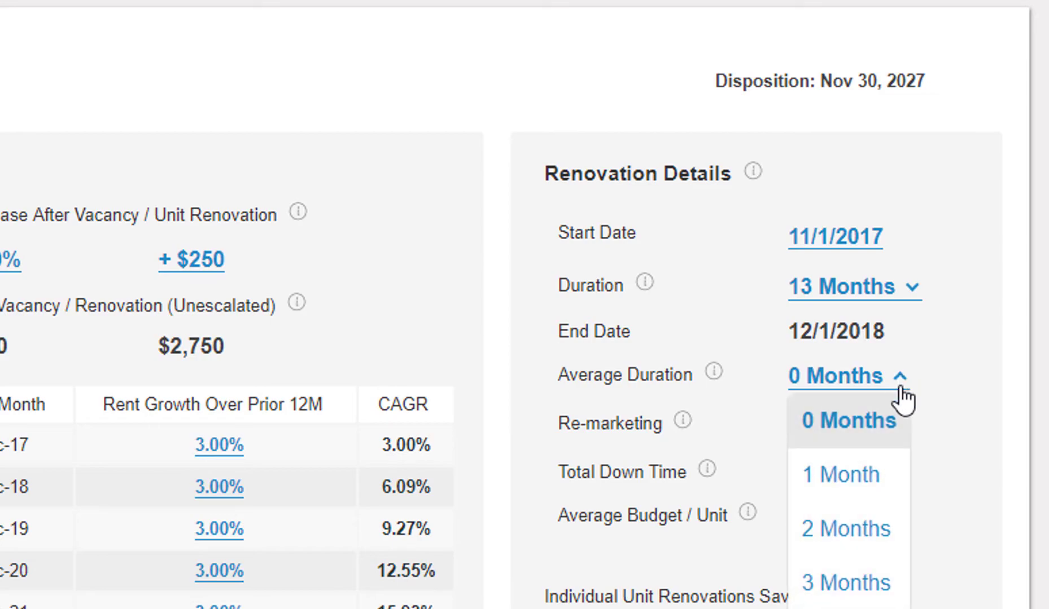
pyautogui.click(860, 586)
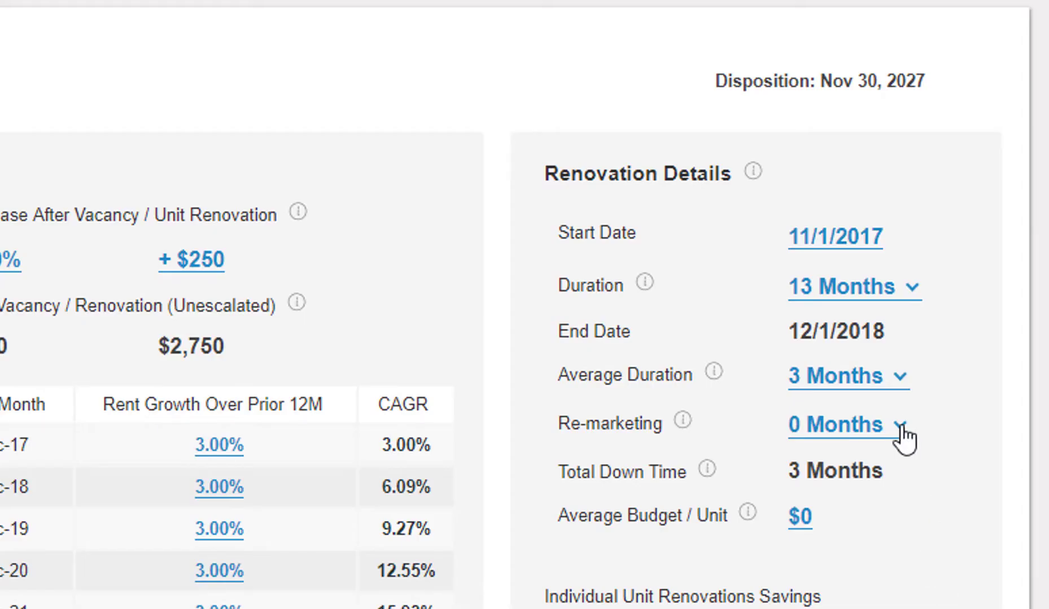
pyautogui.click(898, 432)
pyautogui.click(860, 538)
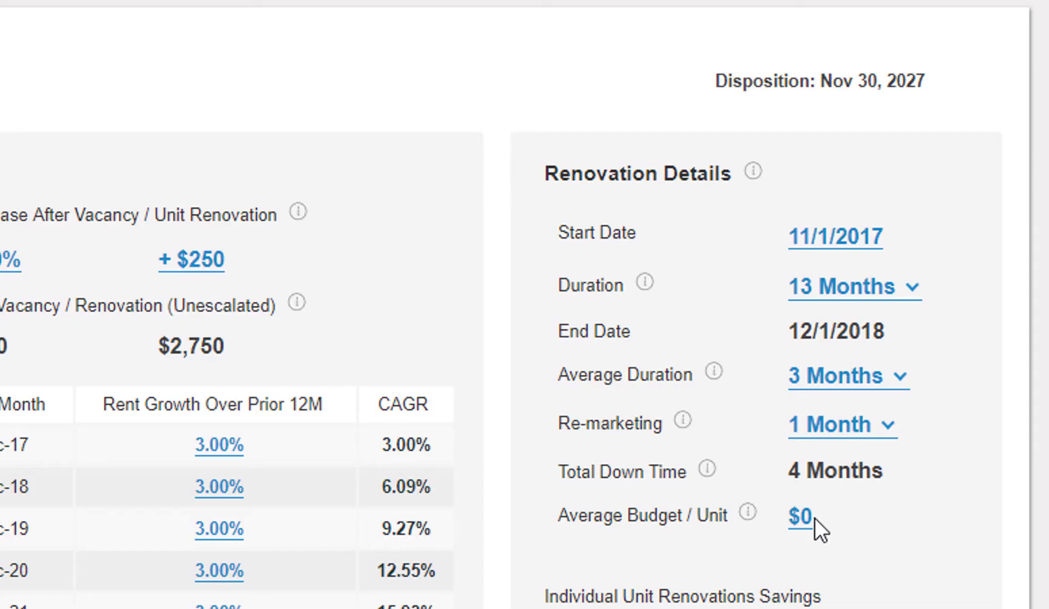
# Step: Set the average renovation budget to $15,000 per unit
pyautogui.click(813, 517)
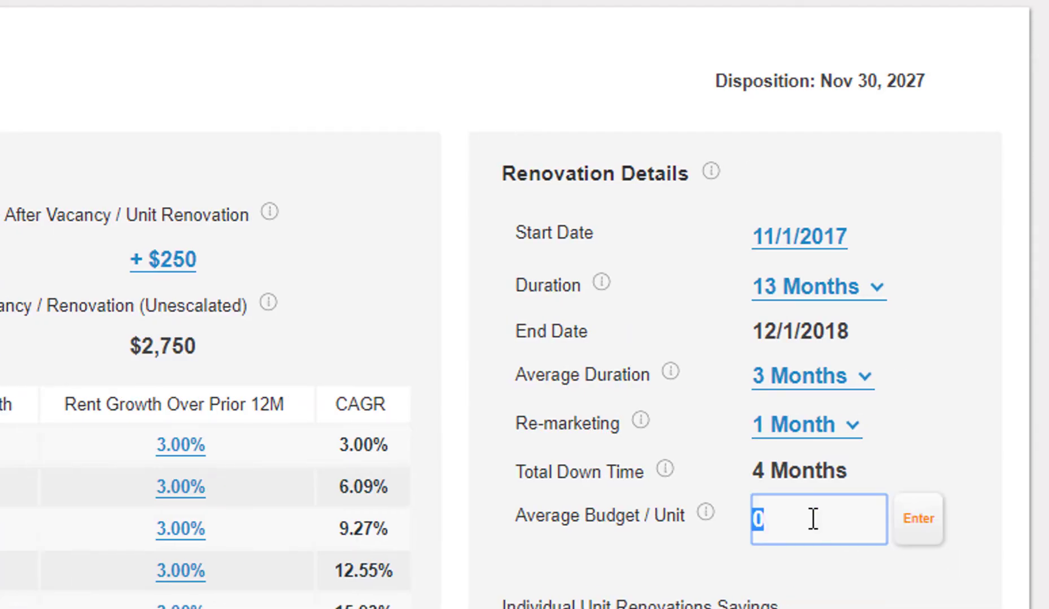
pyautogui.write('15000')
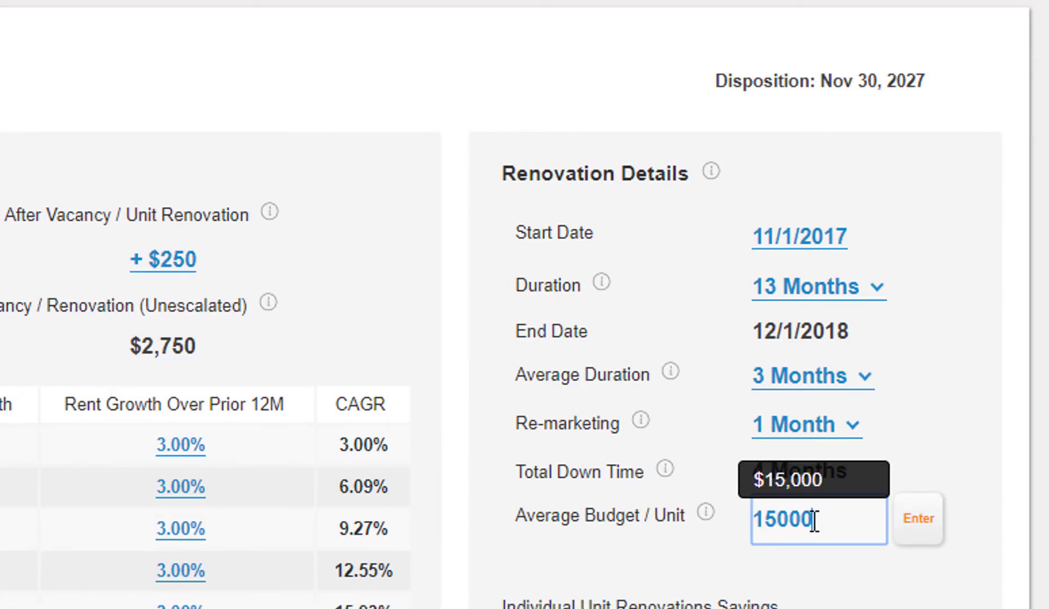
pyautogui.click(905, 525)
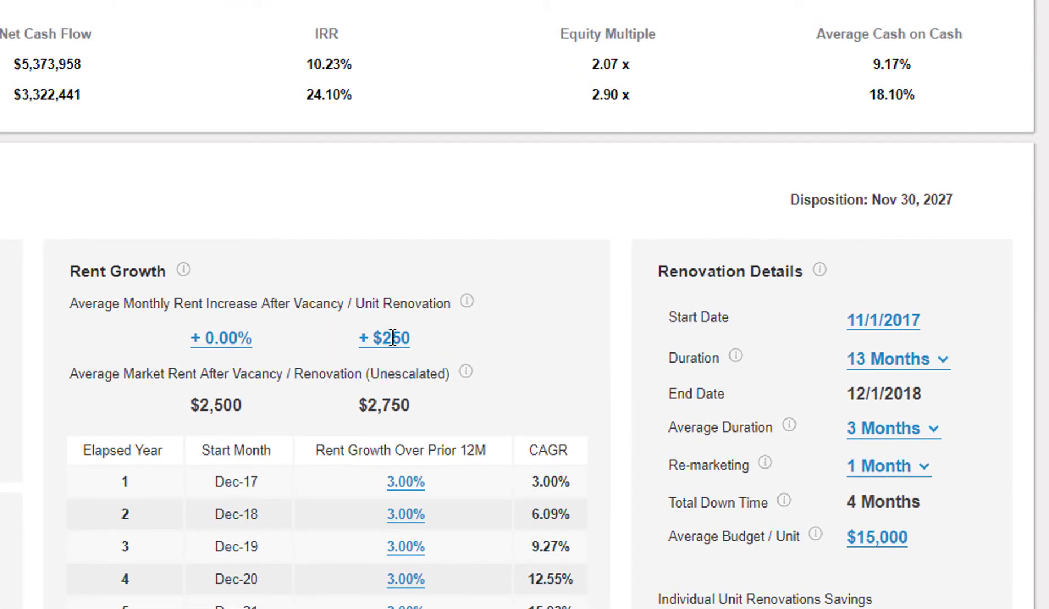
pyautogui.click(395, 337)
# Step: Raise the post-renovation rent increase to $350 and point out the $2,500 and $2,850 market rents
pyautogui.write('350')
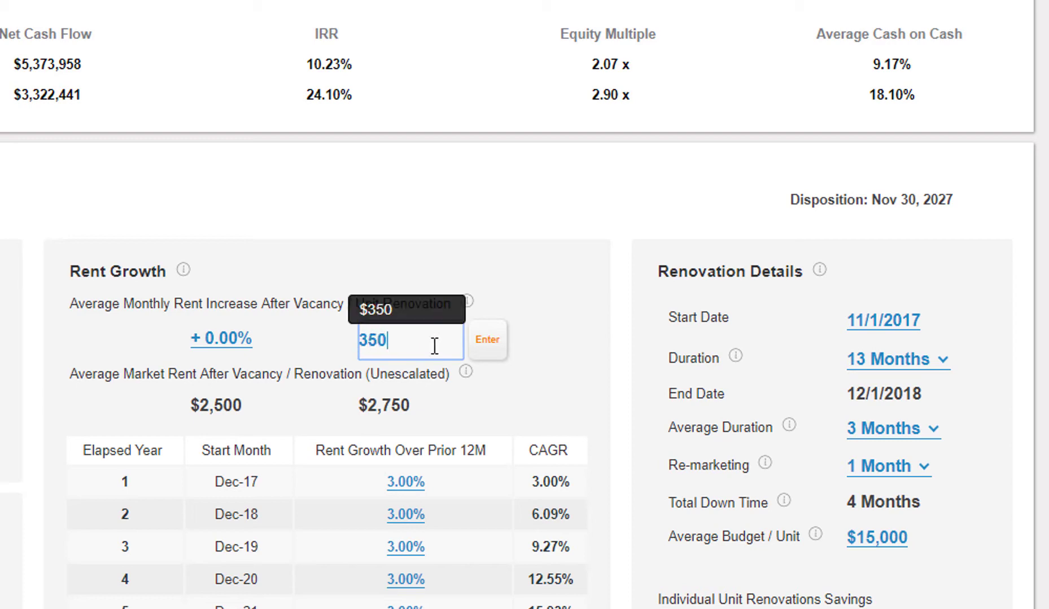
pyautogui.click(475, 341)
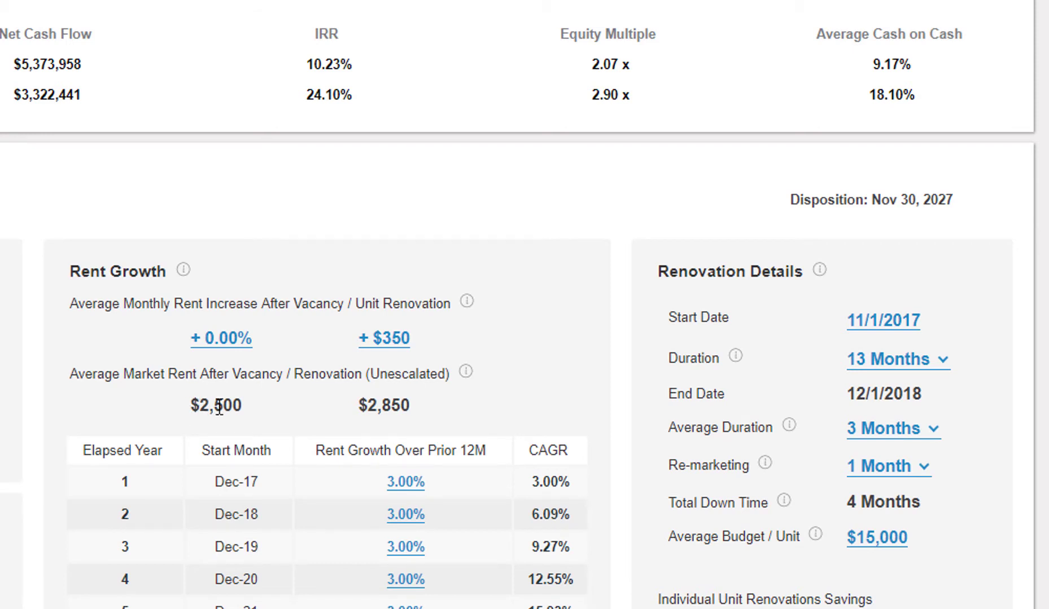
pyautogui.tripleClick(251, 406)
pyautogui.tripleClick(243, 406)
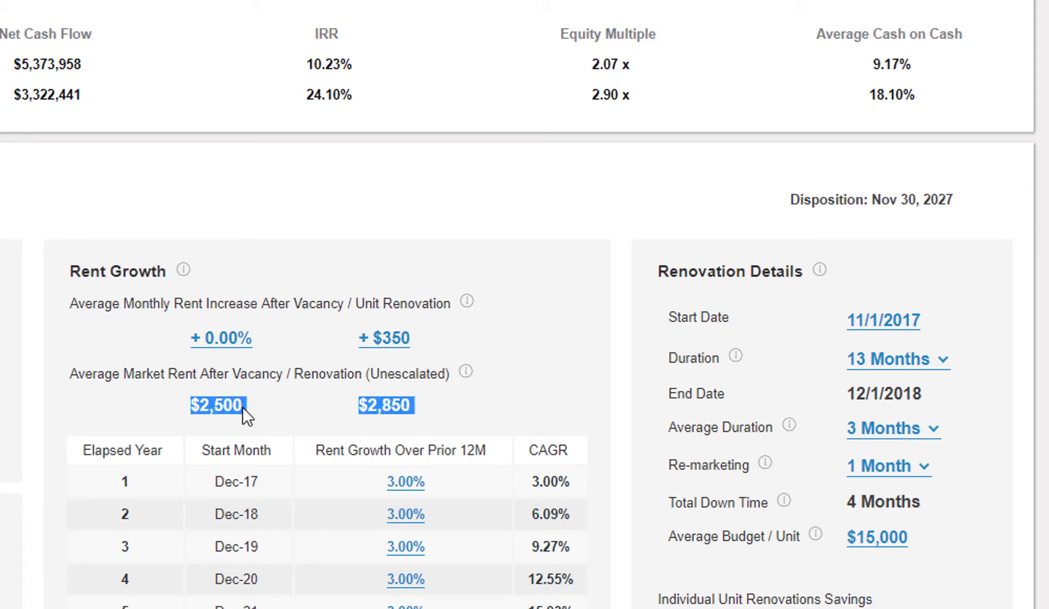
pyautogui.click(471, 421)
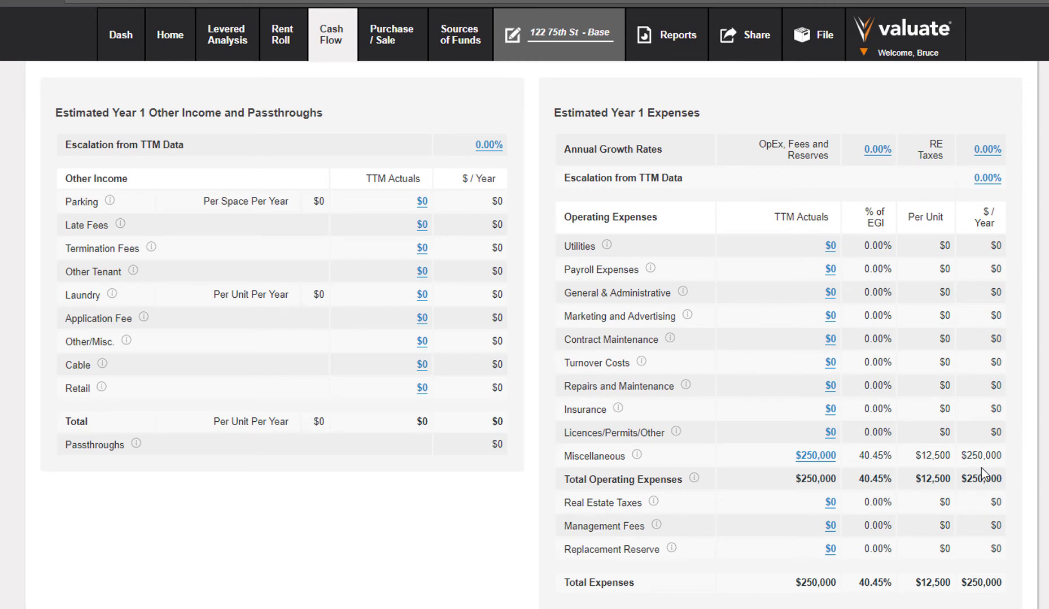
# Step: Switch the cash flow rent grid to Monthly View
pyautogui.scroll(-10, 531, 335)
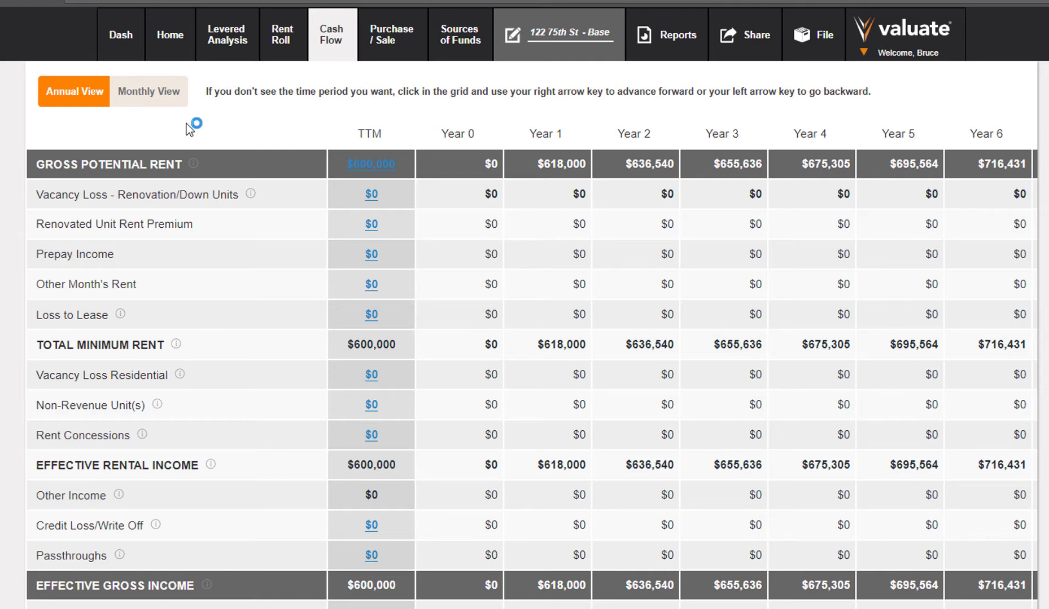
pyautogui.click(167, 96)
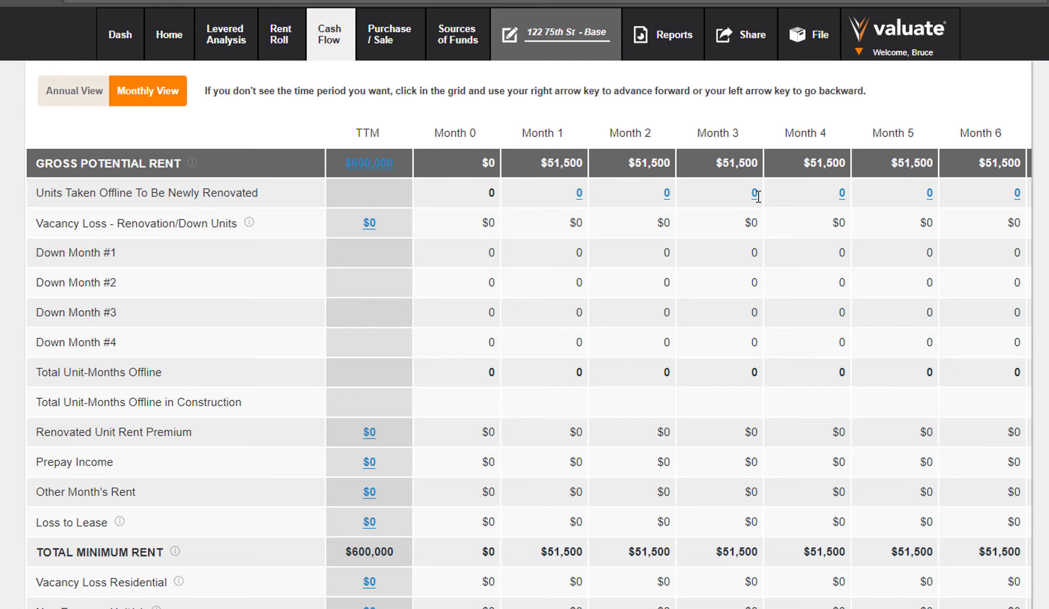
# Step: Enter 5 units taken offline across the renovation months, confirming entries through Month 13
pyautogui.click(755, 194)
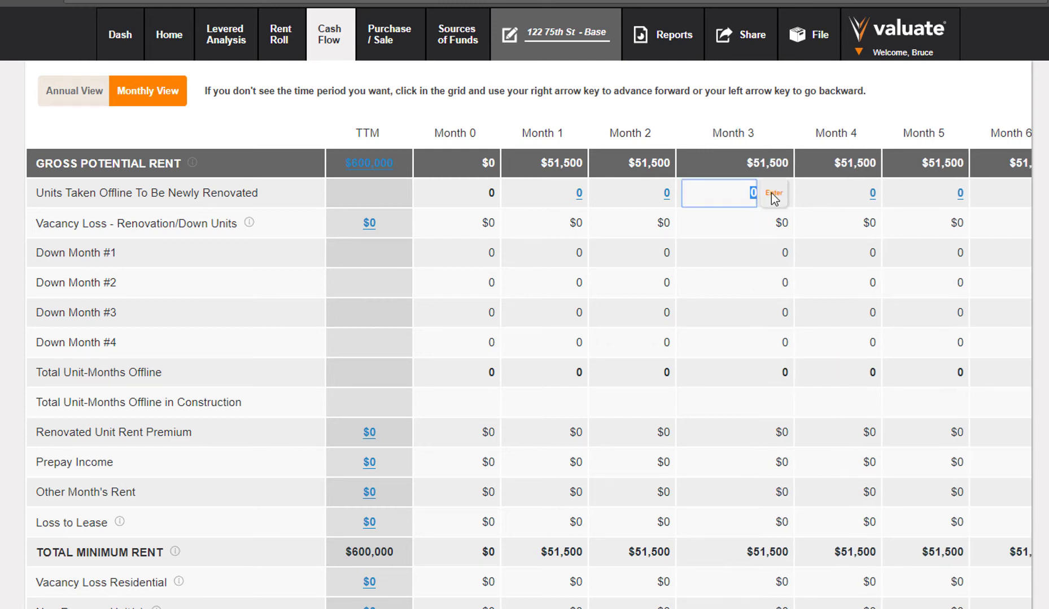
pyautogui.click(773, 194)
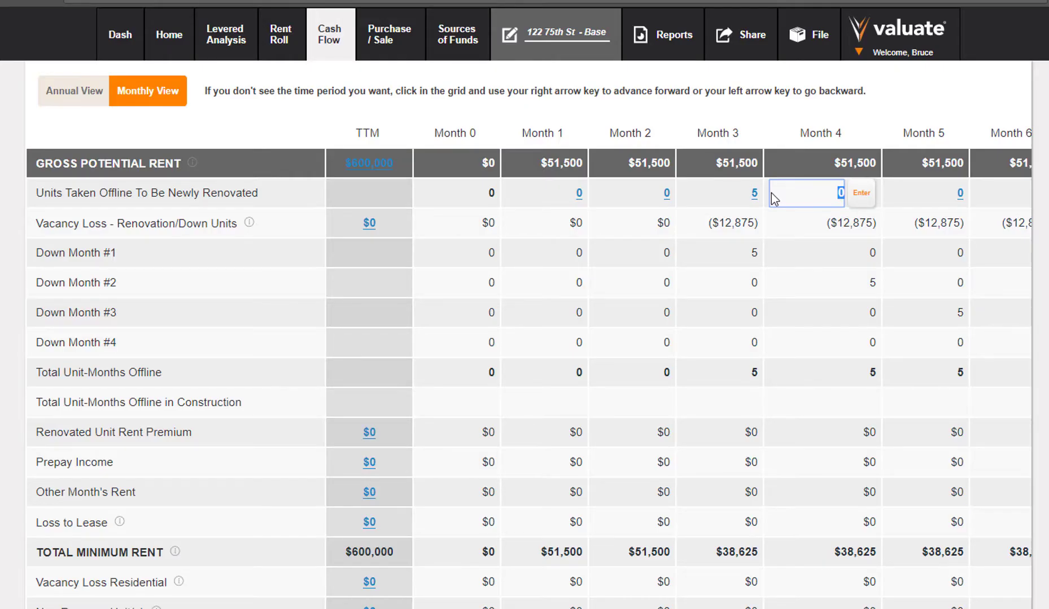
pyautogui.press('Tab')
pyautogui.press('Tab')
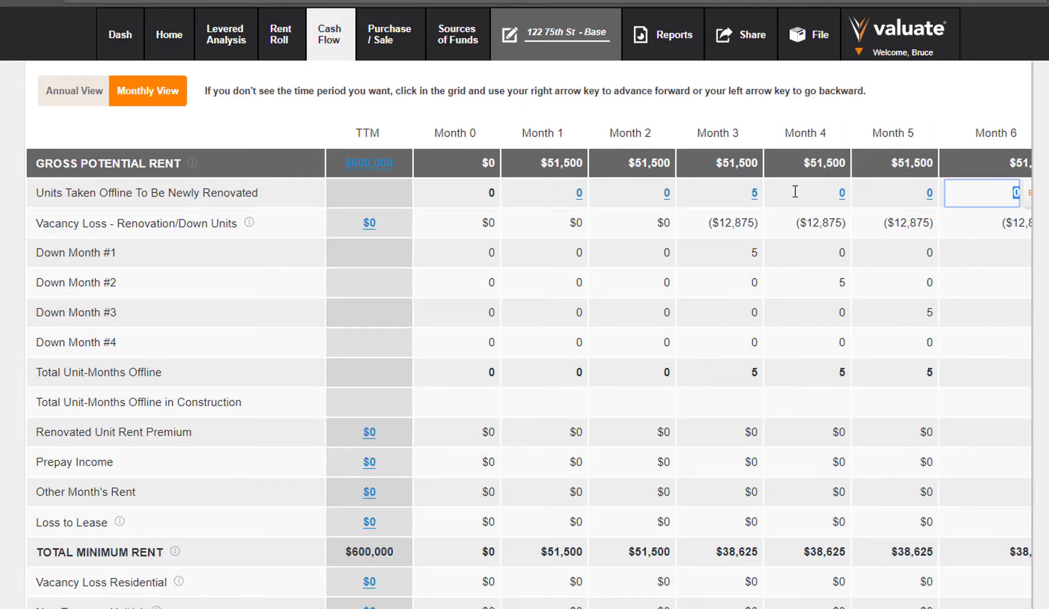
pyautogui.write('5')
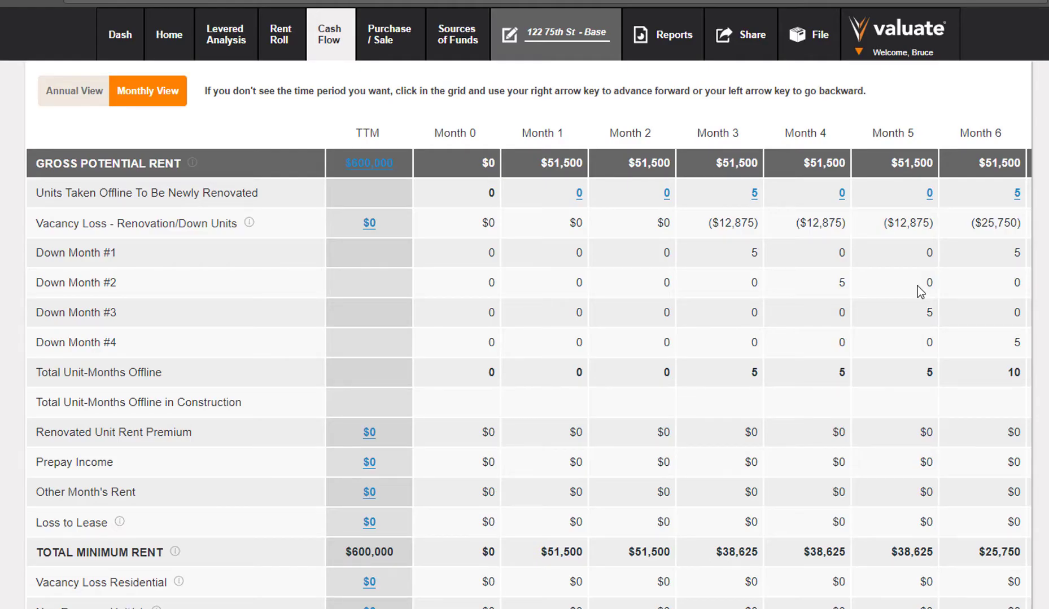
pyautogui.press('Right')
pyautogui.press('Right')
pyautogui.press('Right')
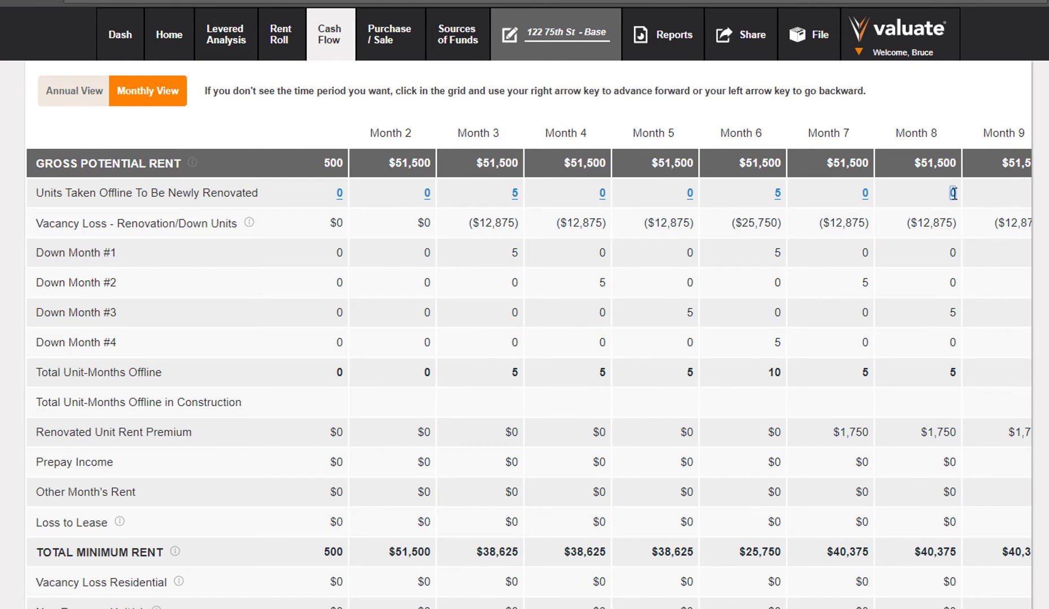
pyautogui.click(952, 193)
pyautogui.write('5')
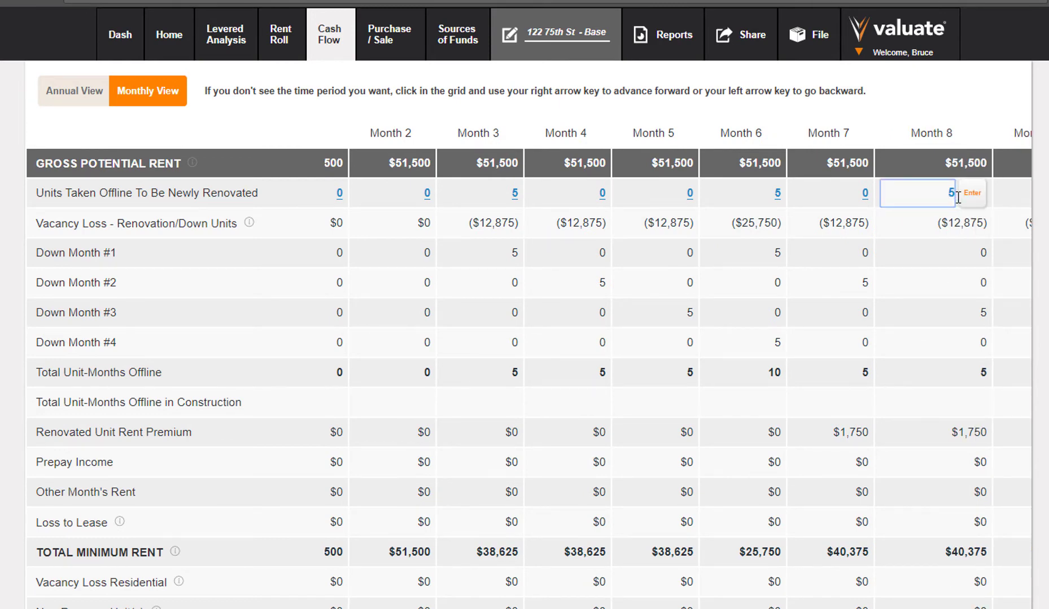
pyautogui.press('Return')
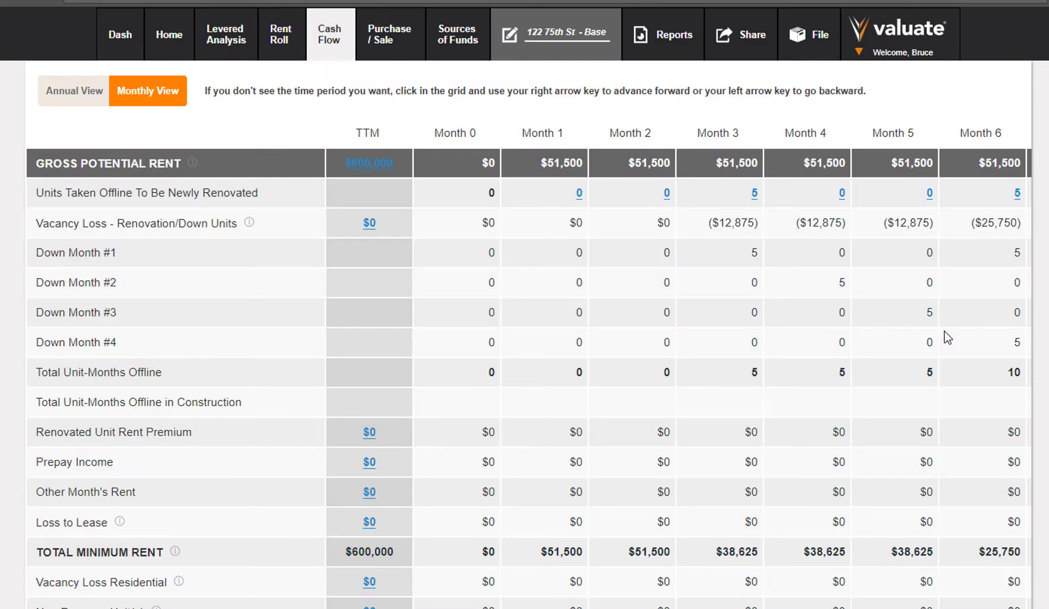
pyautogui.press('Right')
pyautogui.press('Right')
pyautogui.press('Right')
pyautogui.press('Right')
pyautogui.press('Right')
pyautogui.press('Right')
pyautogui.press('Right')
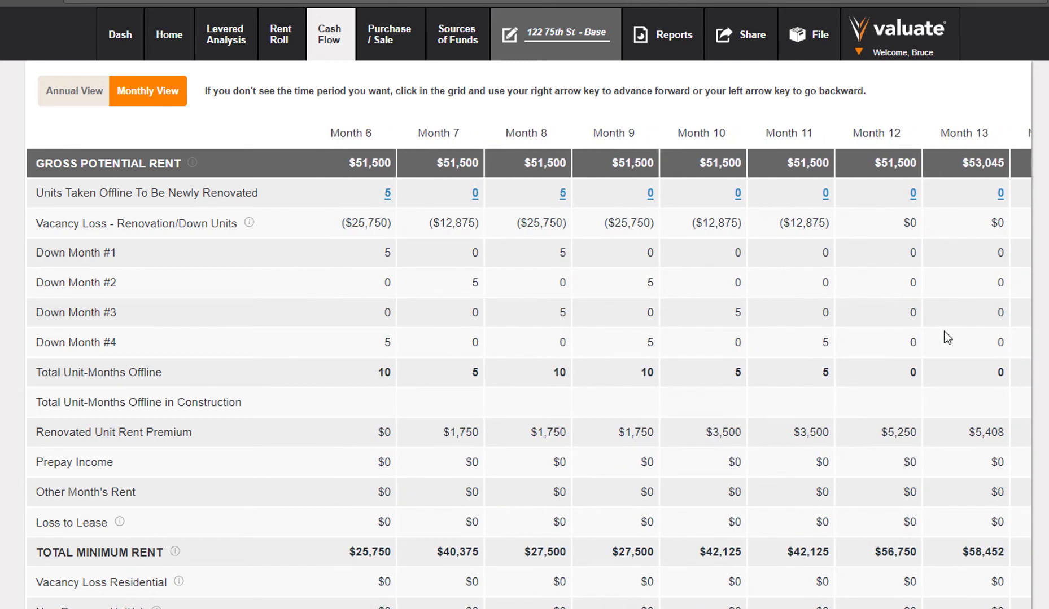
pyautogui.click(971, 193)
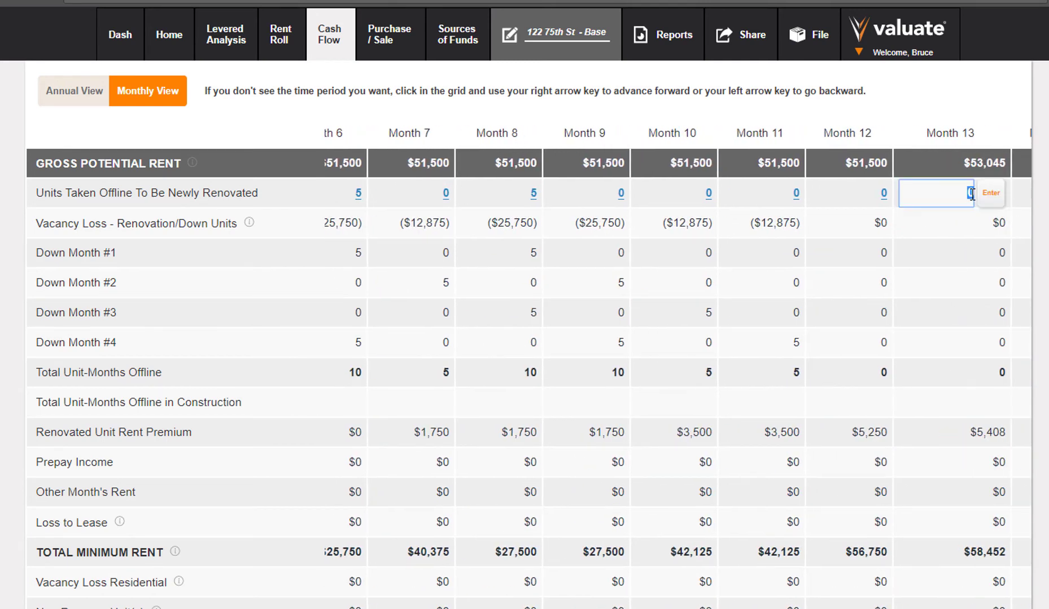
pyautogui.press('Return')
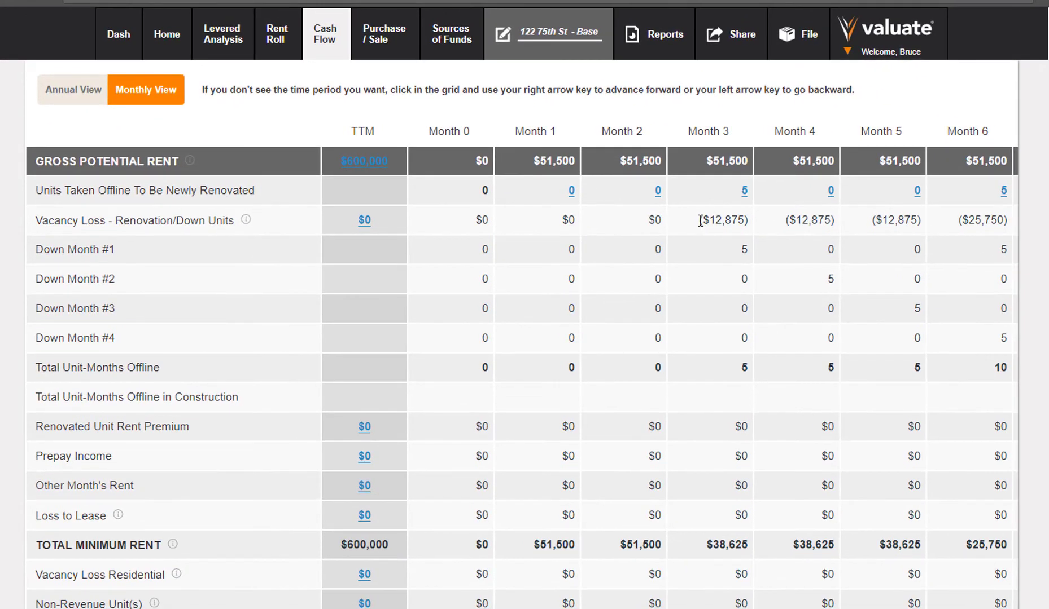
pyautogui.moveTo(934, 295); pyautogui.dragTo(1003, 294)
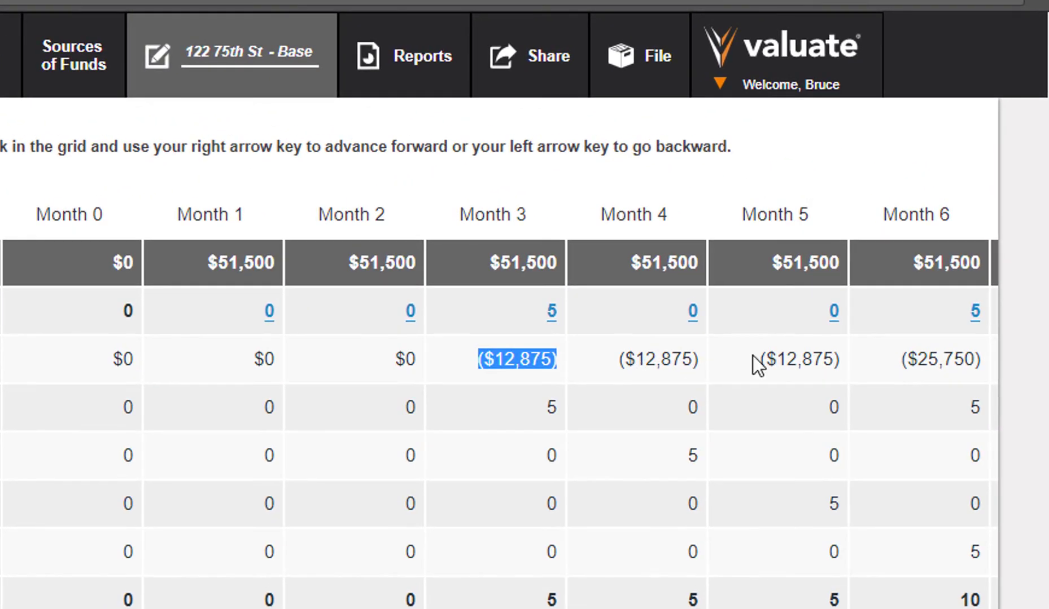
pyautogui.click(912, 367)
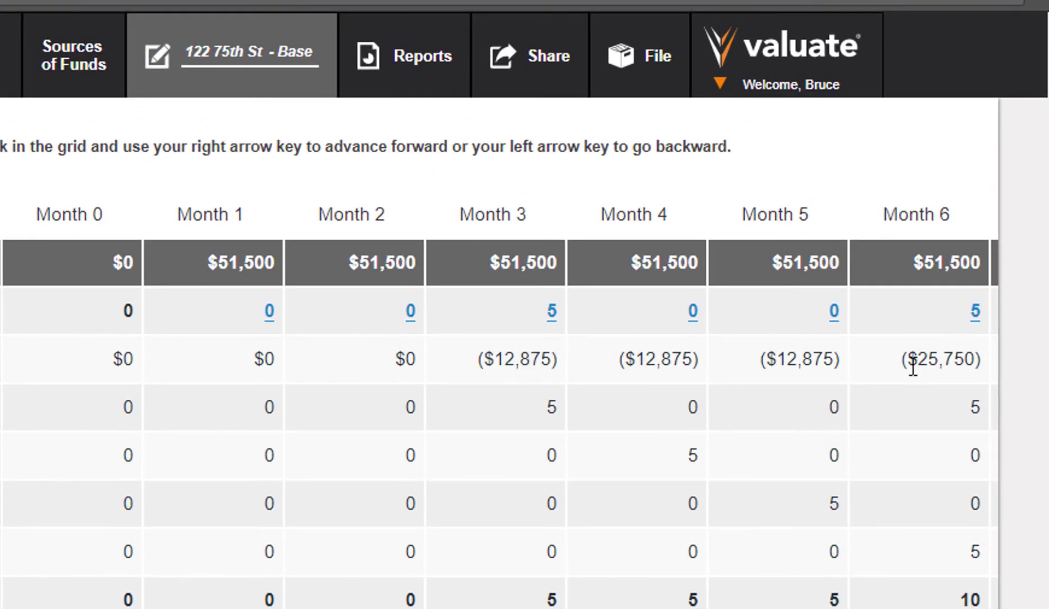
pyautogui.press('Right')
pyautogui.press('Right')
pyautogui.press('Right')
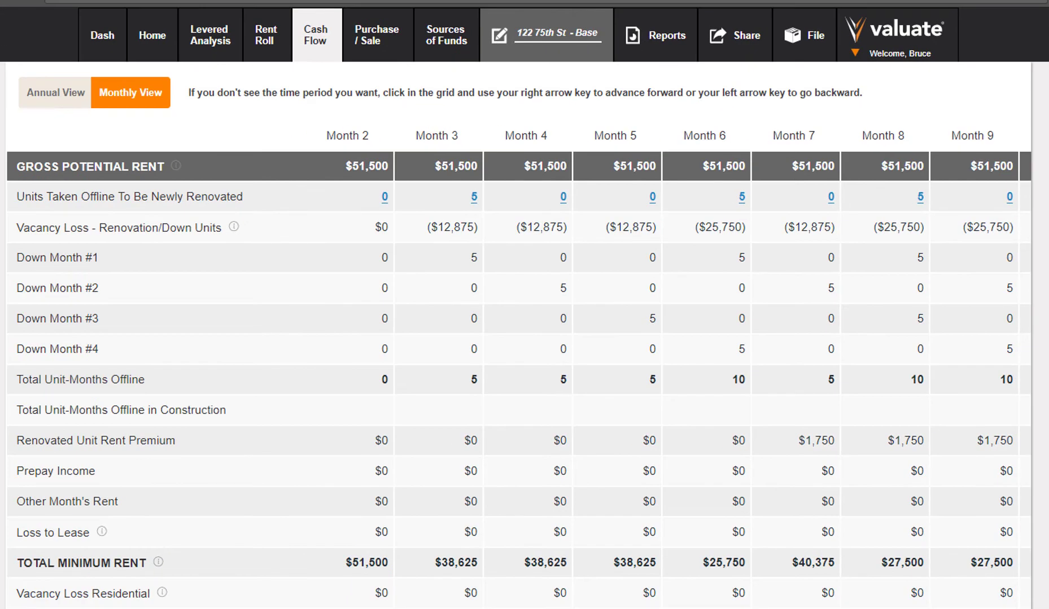
pyautogui.scroll(20, 518, 339)
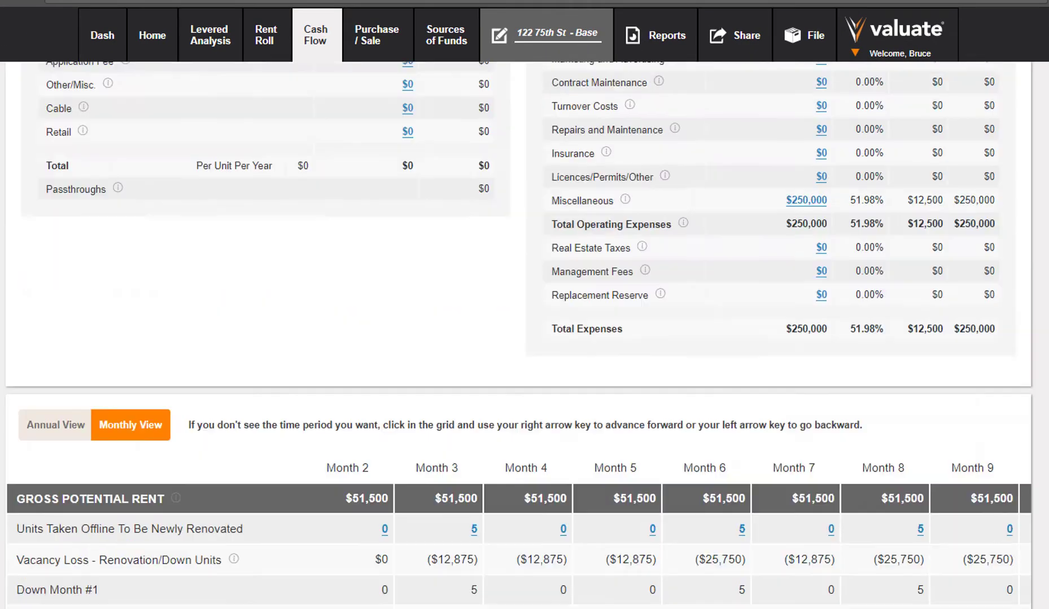
# Step: Open Sources of Funds and review the permanent loan refinancing at Month 24
pyautogui.scroll(2, 518, 339)
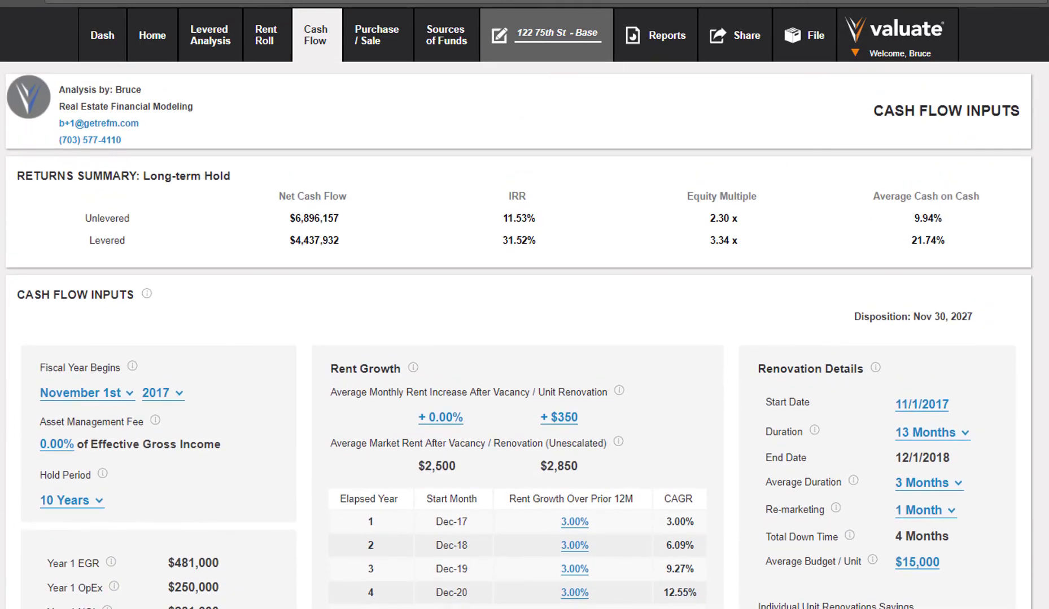
pyautogui.click(452, 49)
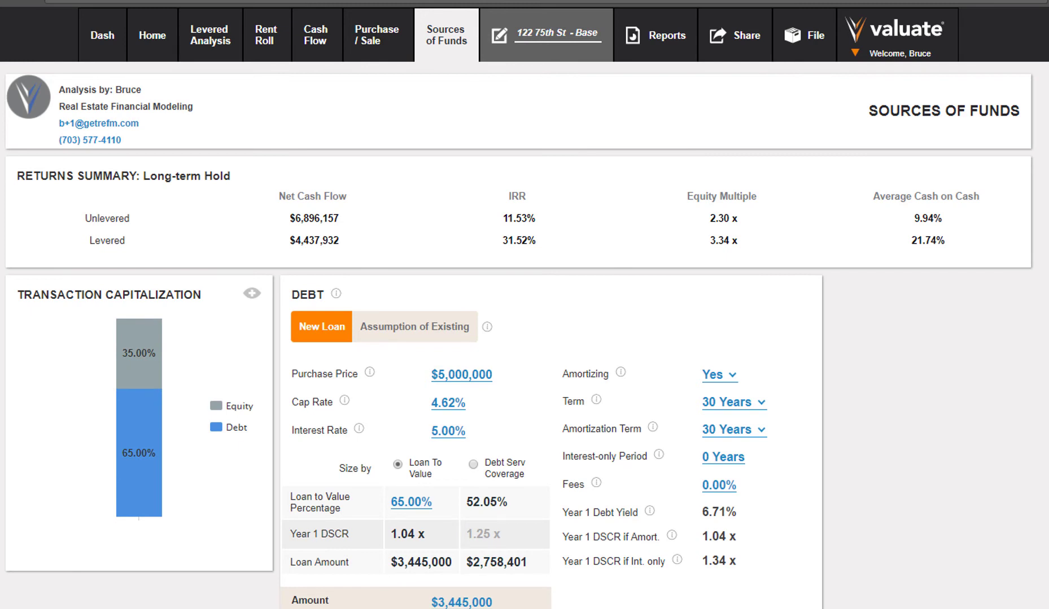
pyautogui.scroll(-3, 518, 339)
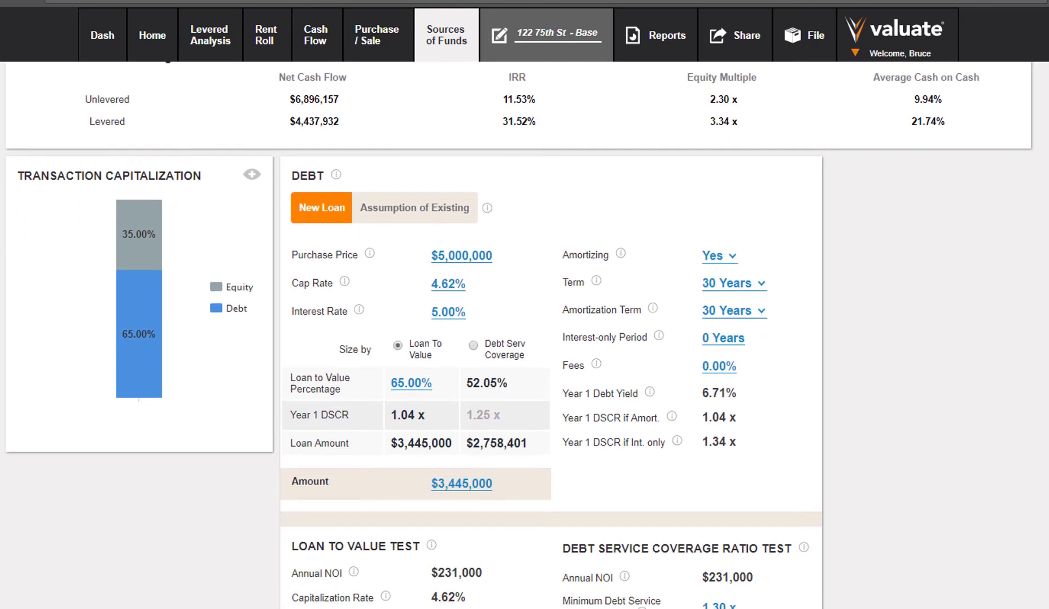
pyautogui.scroll(-1, 518, 338)
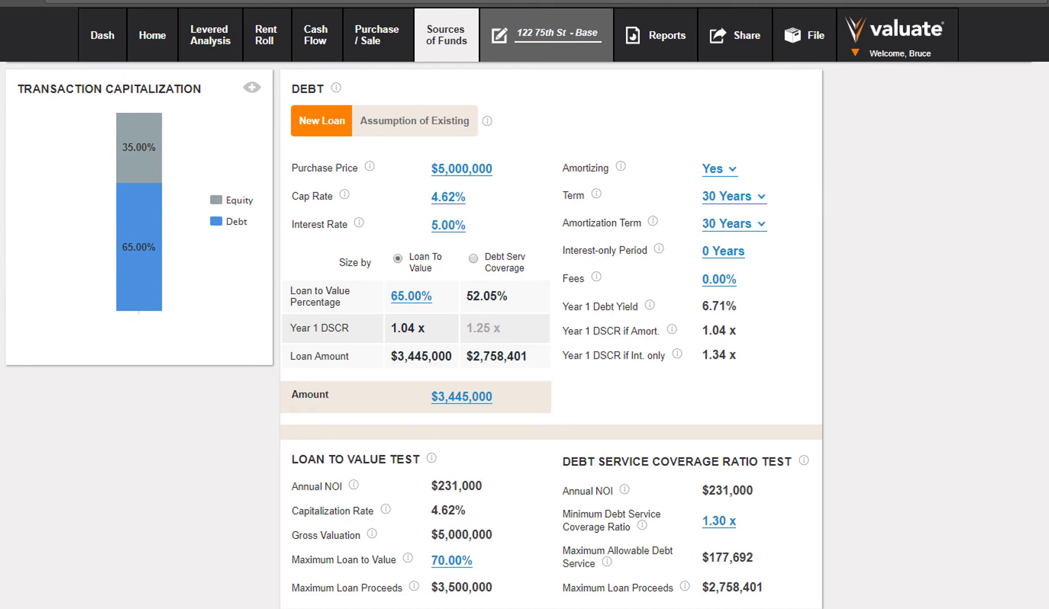
pyautogui.scroll(-4, 478, 206)
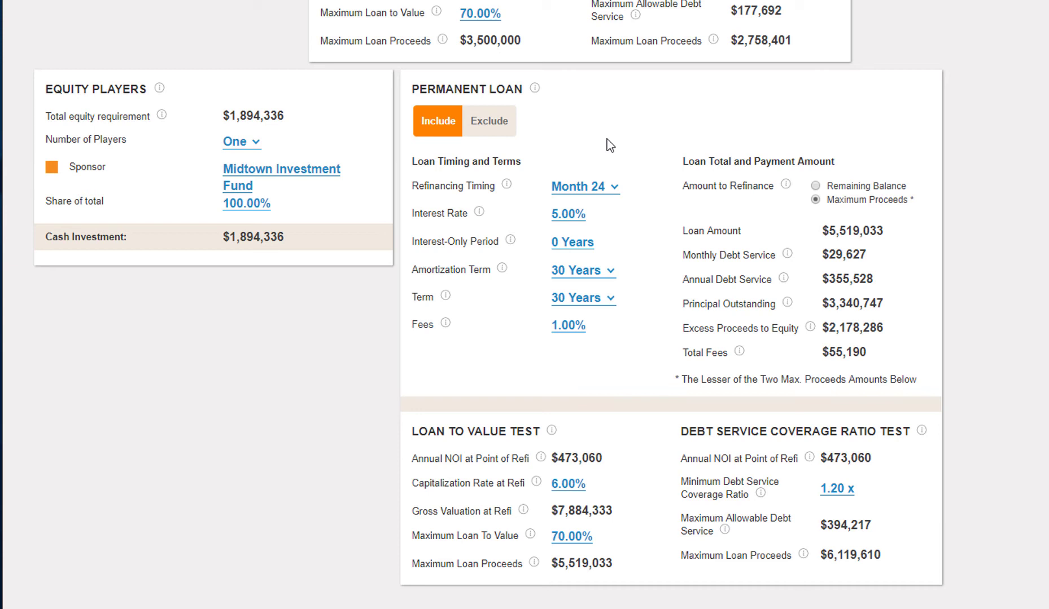
# Step: Move the permanent loan refinancing to Month 20 and point out the $2,160,180 excess proceeds to equity
pyautogui.click(613, 187)
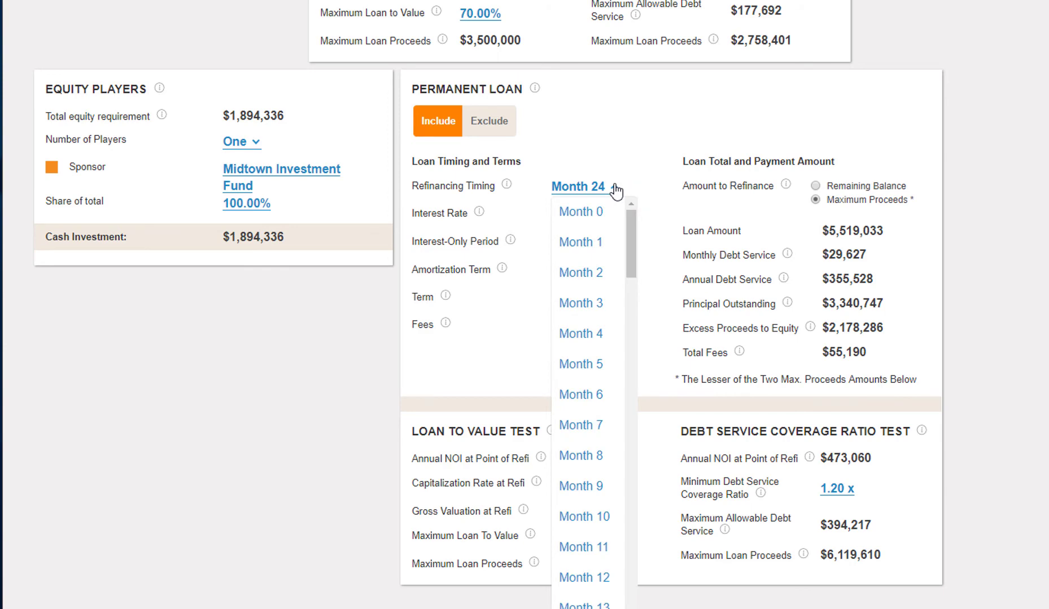
pyautogui.moveTo(630, 230); pyautogui.dragTo(628, 314)
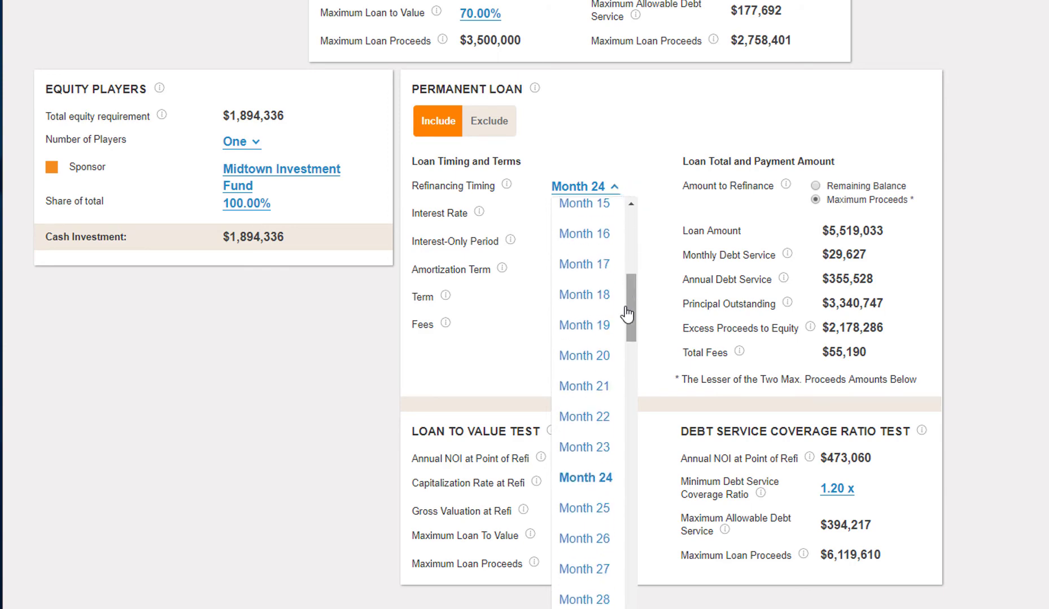
pyautogui.click(598, 356)
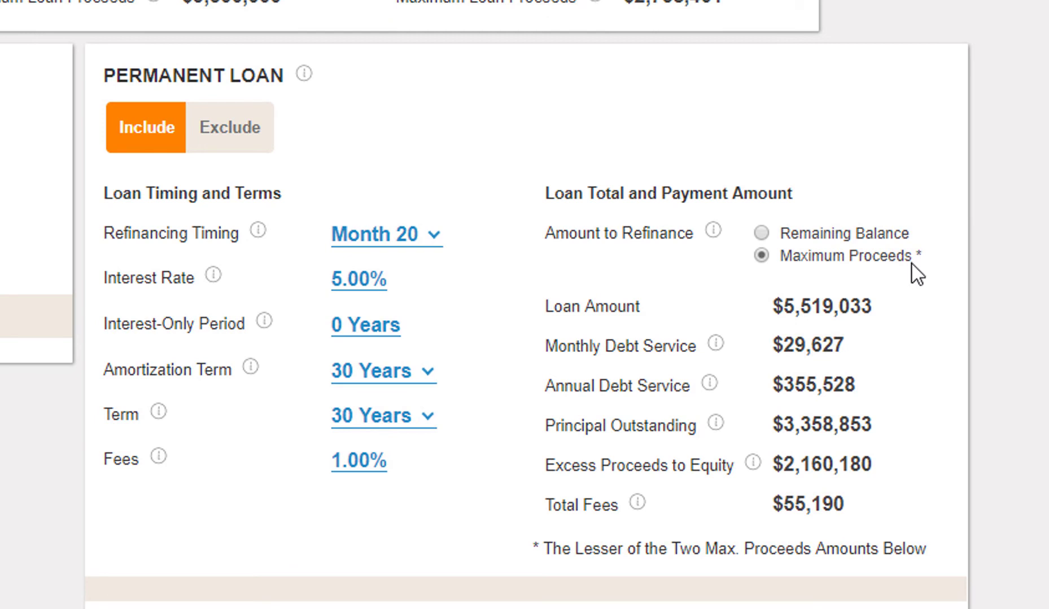
pyautogui.moveTo(877, 462); pyautogui.dragTo(783, 464)
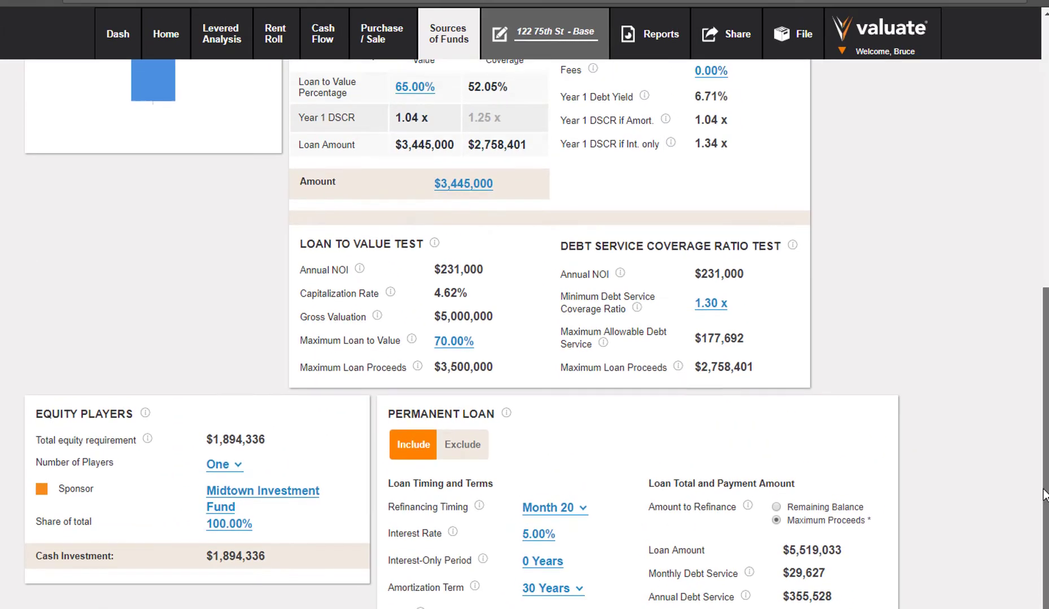
pyautogui.moveTo(1044, 496); pyautogui.dragTo(1041, 234)
pyautogui.click(631, 54)
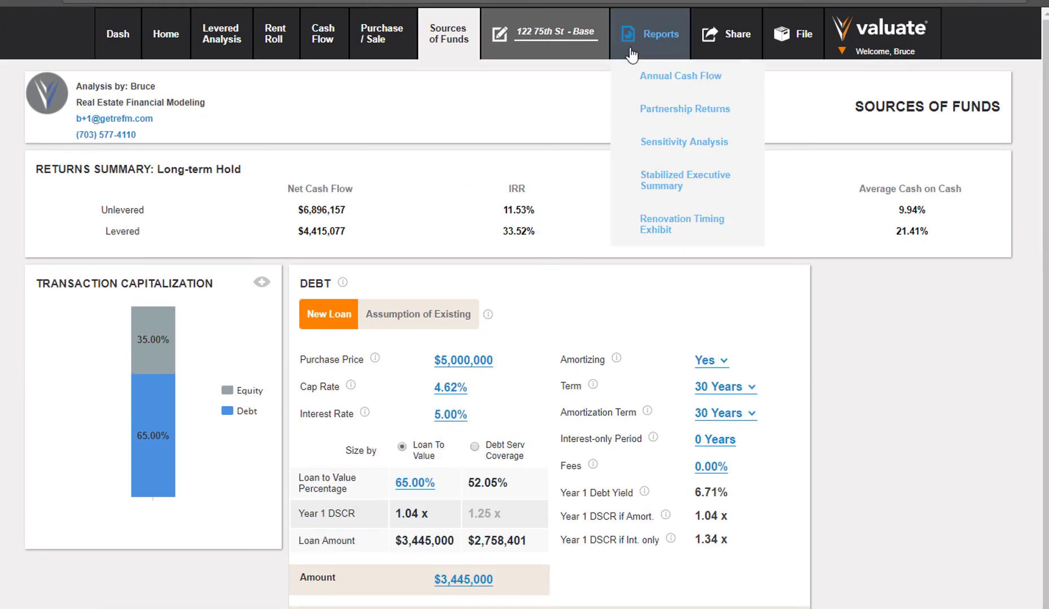
# Step: Open the Stabilized Executive Summary and scroll to the chart showing 20 units renovated by Month 13
pyautogui.click(683, 179)
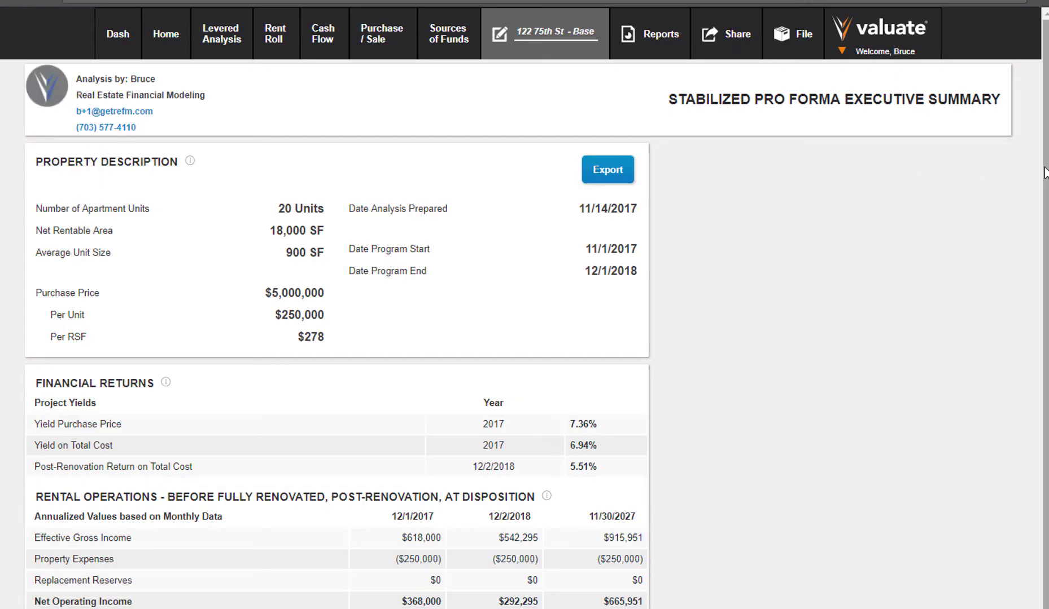
pyautogui.moveTo(1041, 169); pyautogui.dragTo(1041, 432)
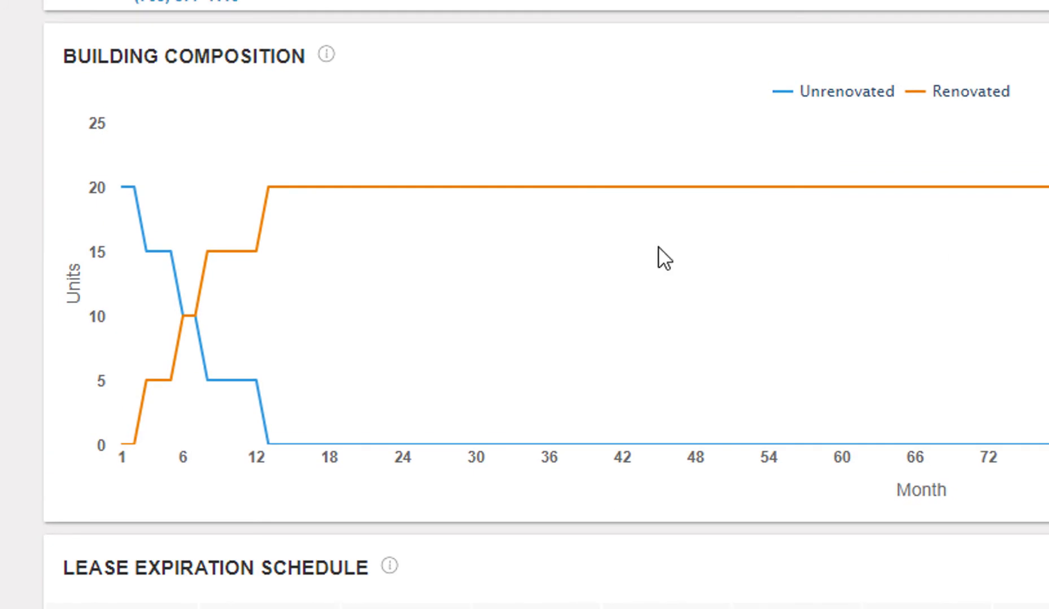
# Step: Open the Annual Cash Flow report and scroll to the $2,160,180 Year 2 refinancing proceeds
pyautogui.moveTo(177, 343)
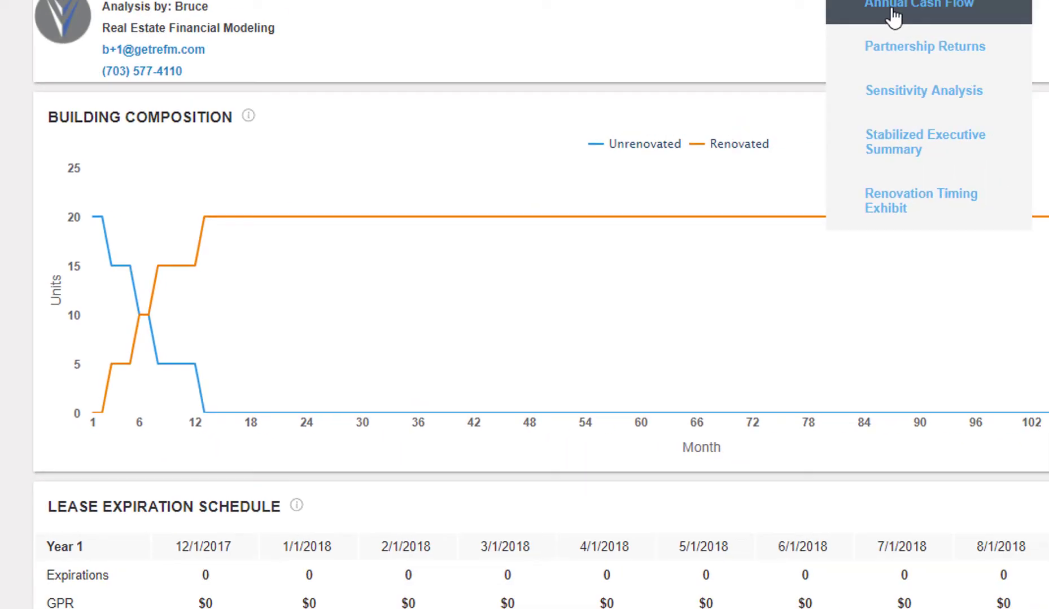
pyautogui.click(893, 16)
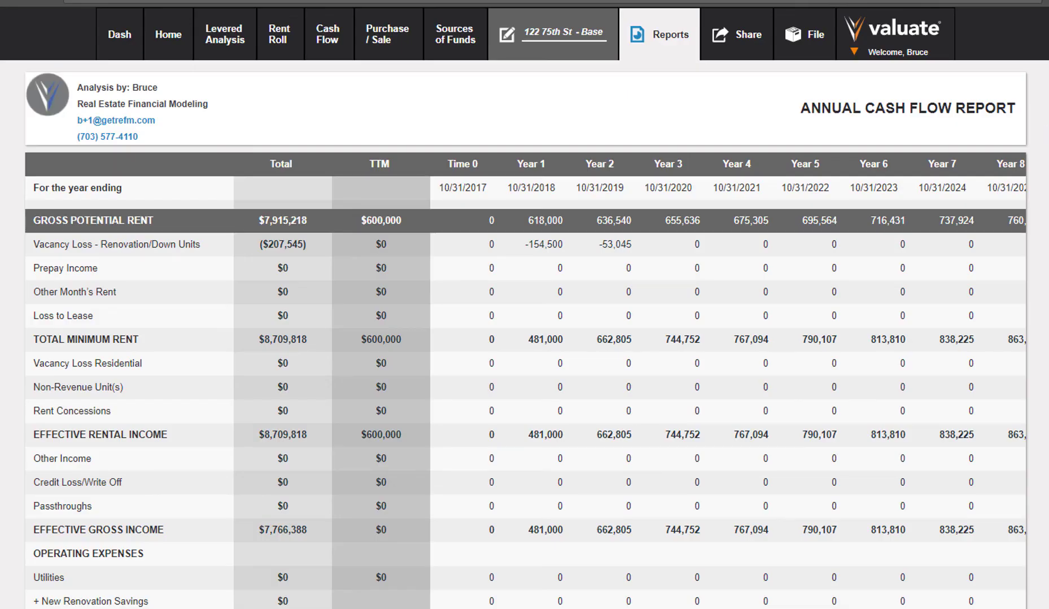
pyautogui.scroll(-20, 524, 332)
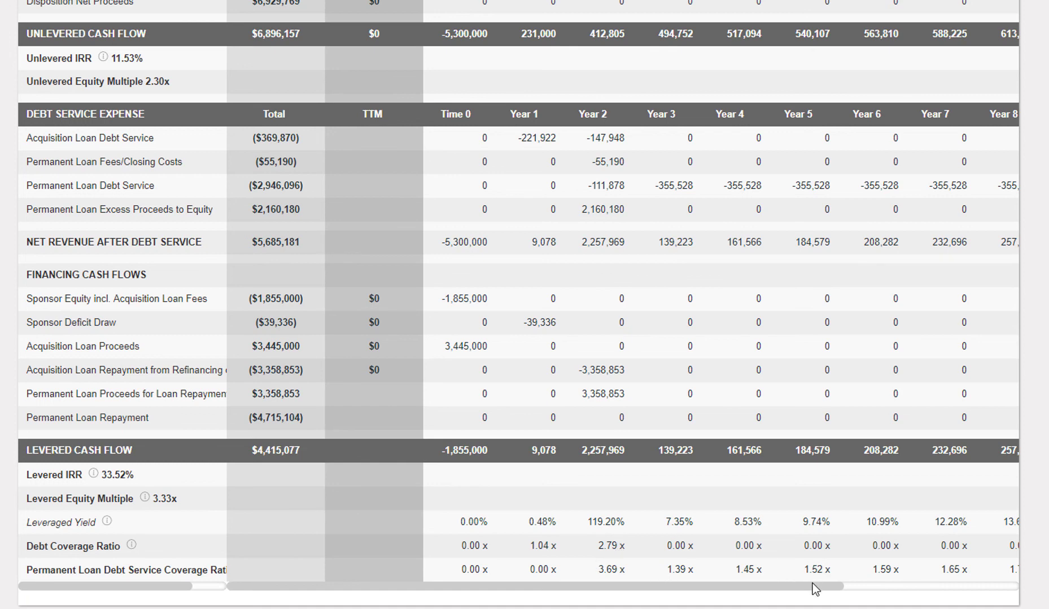
# Step: Scan the annual table, then return to Cash Flow Inputs to confirm the 33.52% levered IRR
pyautogui.moveTo(811, 584); pyautogui.dragTo(631, 589)
pyautogui.scroll(5, 631, 564)
pyautogui.scroll(1, 588, 500)
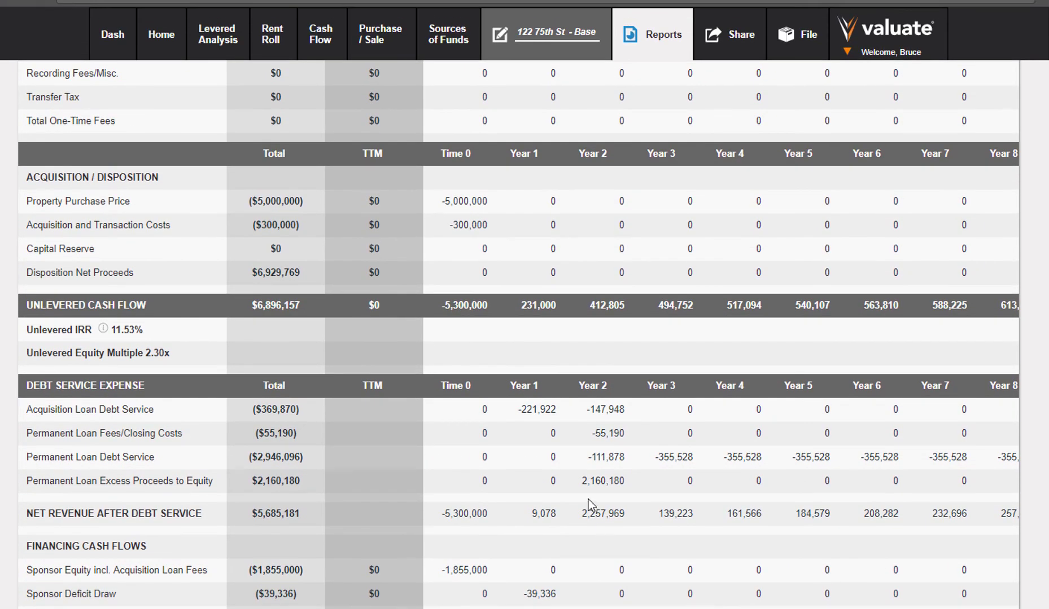
pyautogui.click(320, 54)
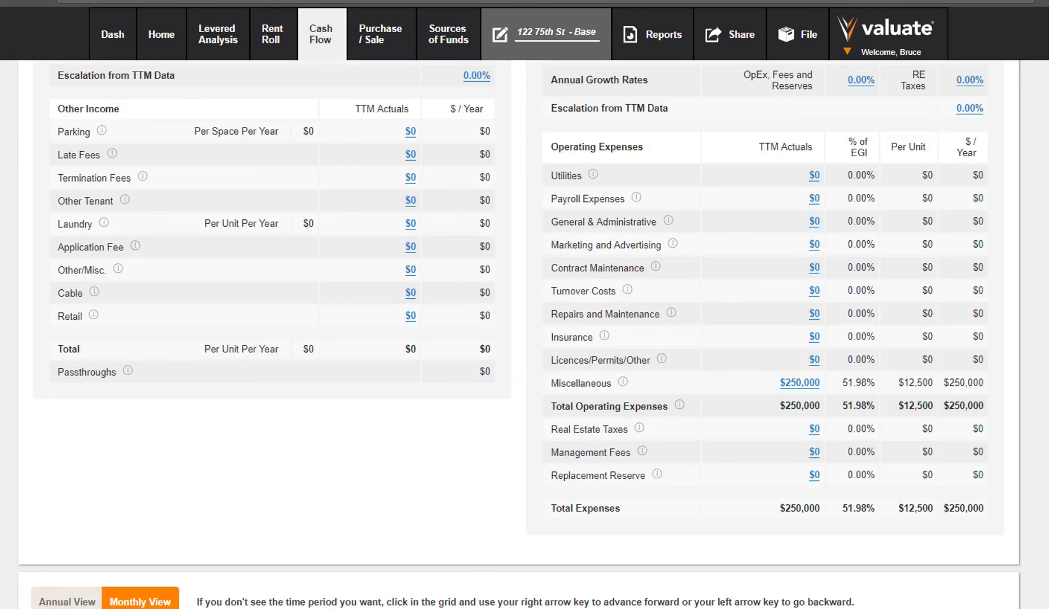
pyautogui.scroll(15, 1038, 153)
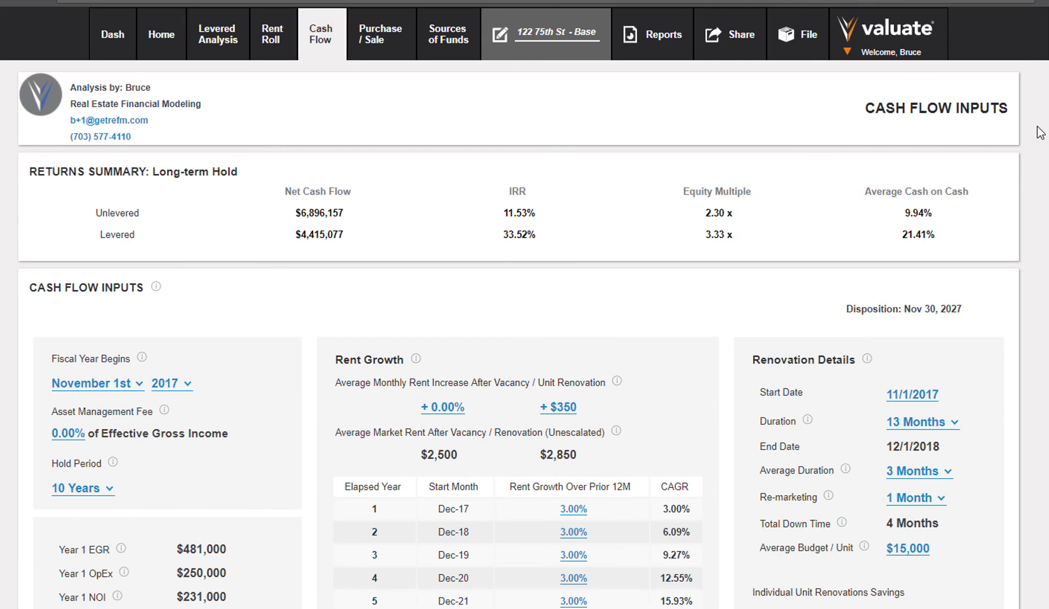